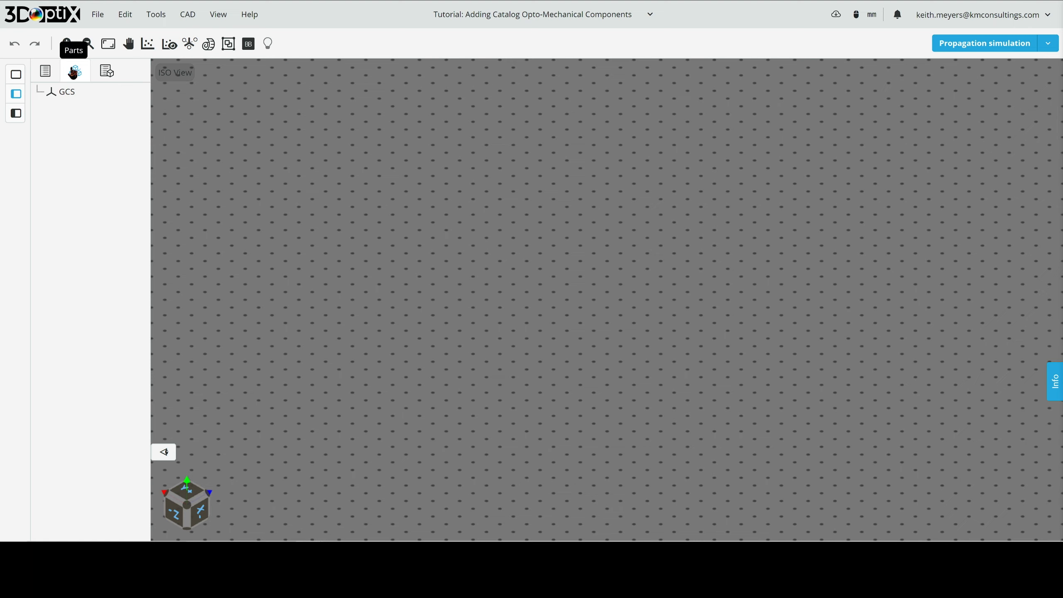
# Open the parts catalog in the wide side panel layout and search it for "mount"
pyautogui.click(45, 72)
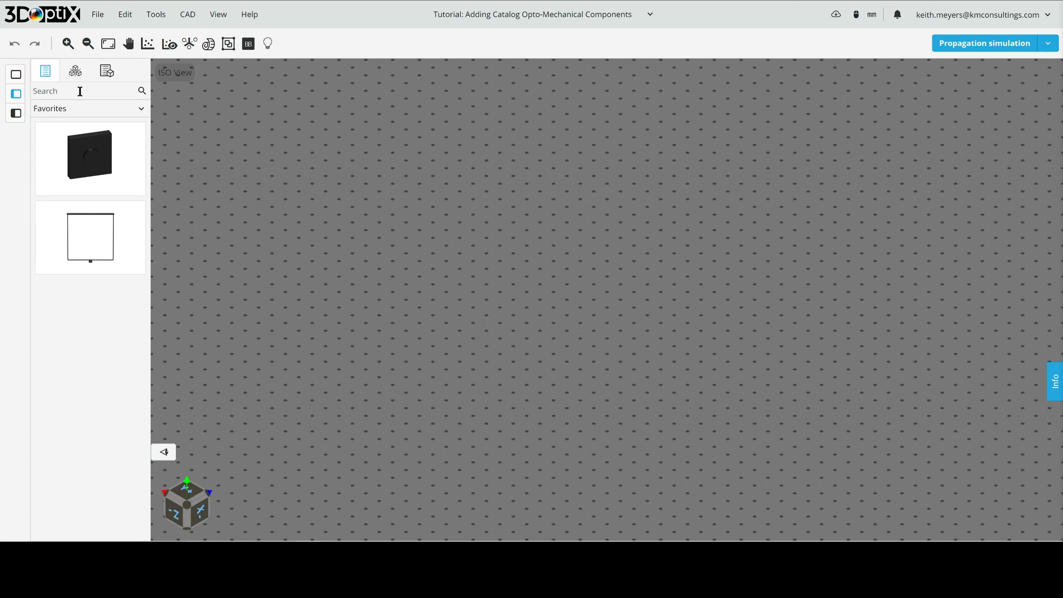
pyautogui.click(17, 115)
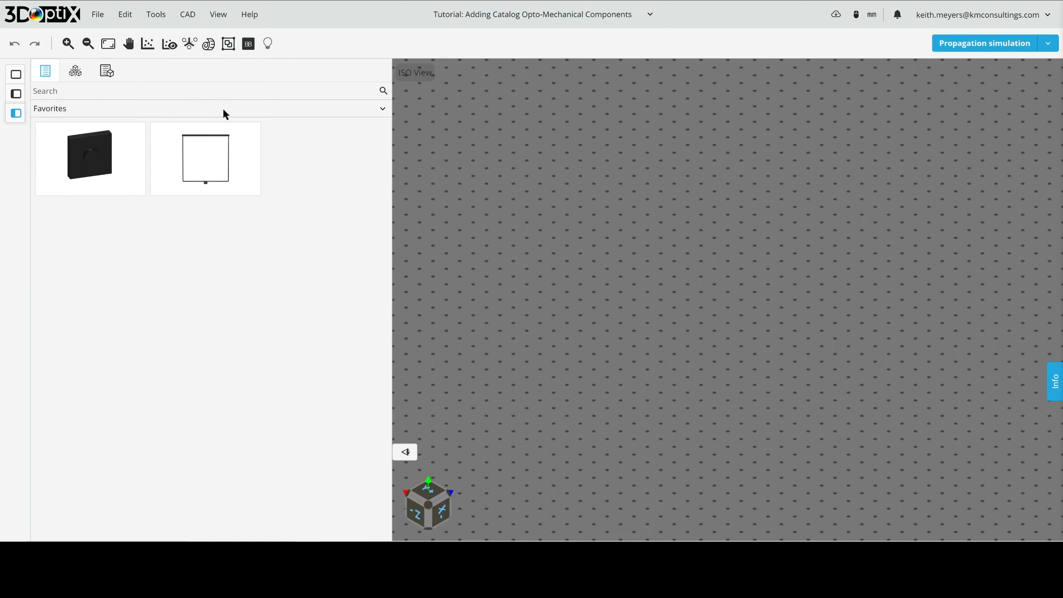
pyautogui.click(99, 91)
pyautogui.write('mount')
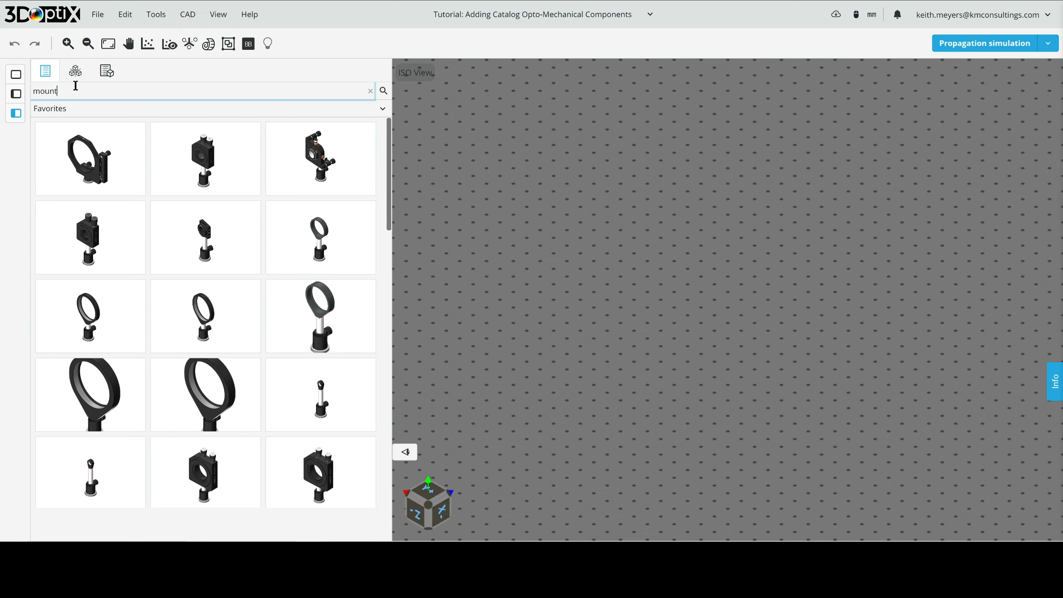
# Search the catalog for "KS1" and place the KS1RS_Assembly kinematic rotation mount in the middle of the scene
pyautogui.moveTo(69, 91); pyautogui.dragTo(25, 92)
pyautogui.write('KS1')
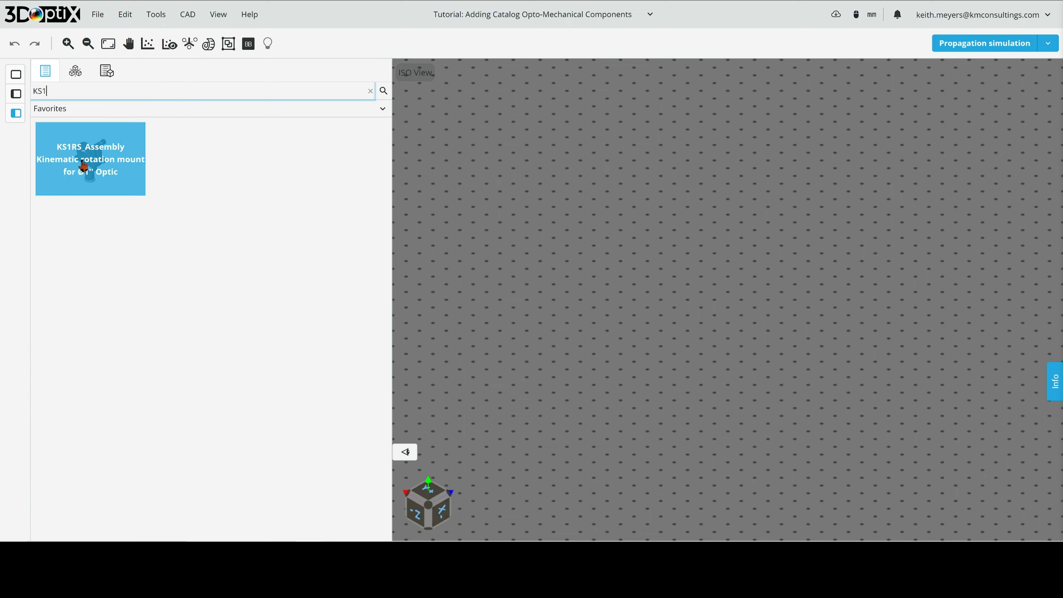
pyautogui.moveTo(142, 171); pyautogui.dragTo(788, 278)
pyautogui.moveTo(785, 326); pyautogui.dragTo(809, 306)
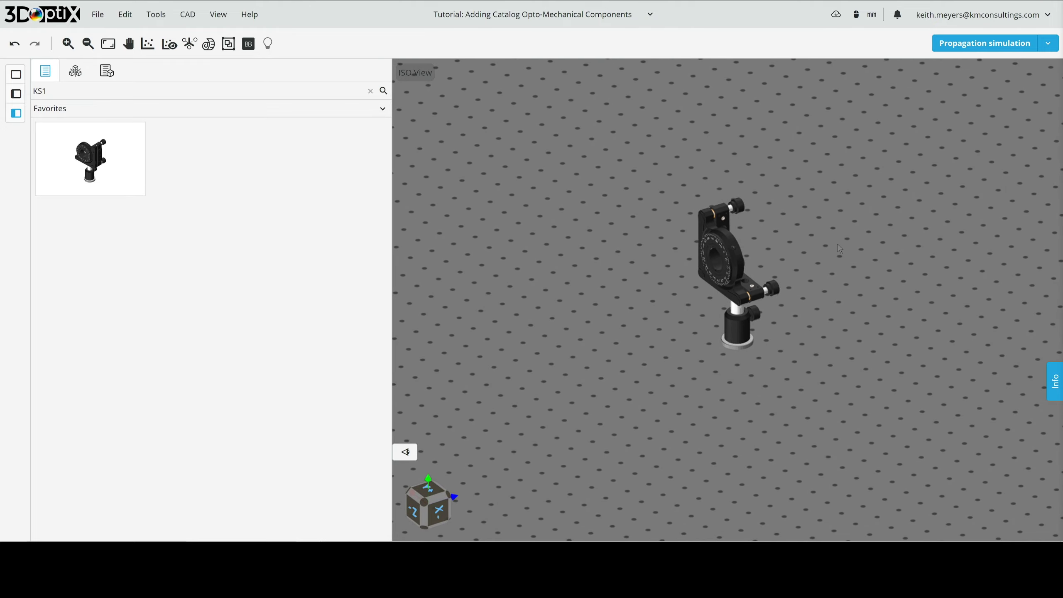
# Set the post height of the KS1RS mount to 150 mm in its post settings
pyautogui.click(726, 264)
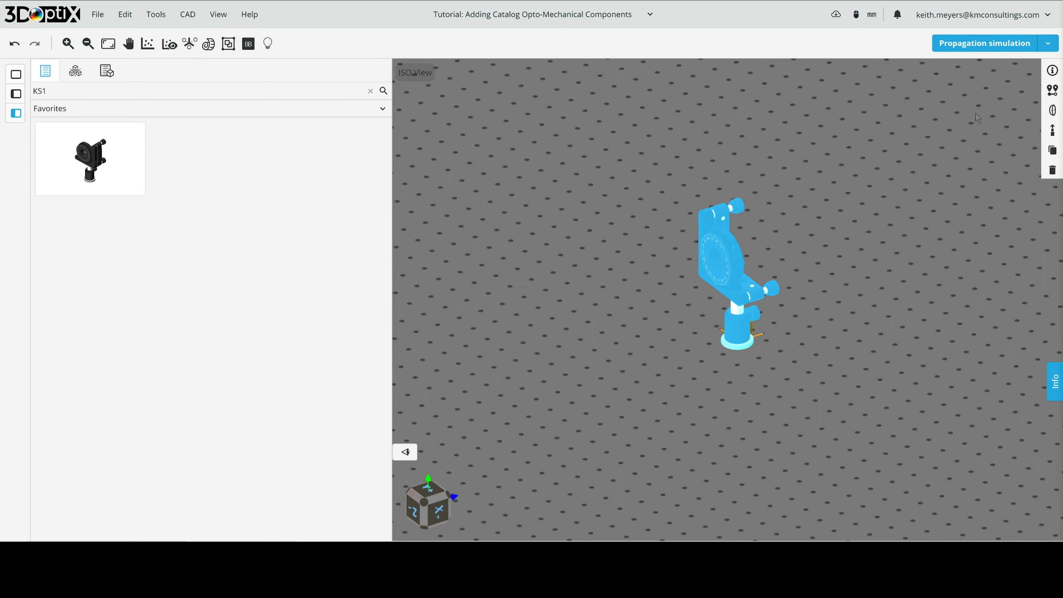
pyautogui.click(1052, 132)
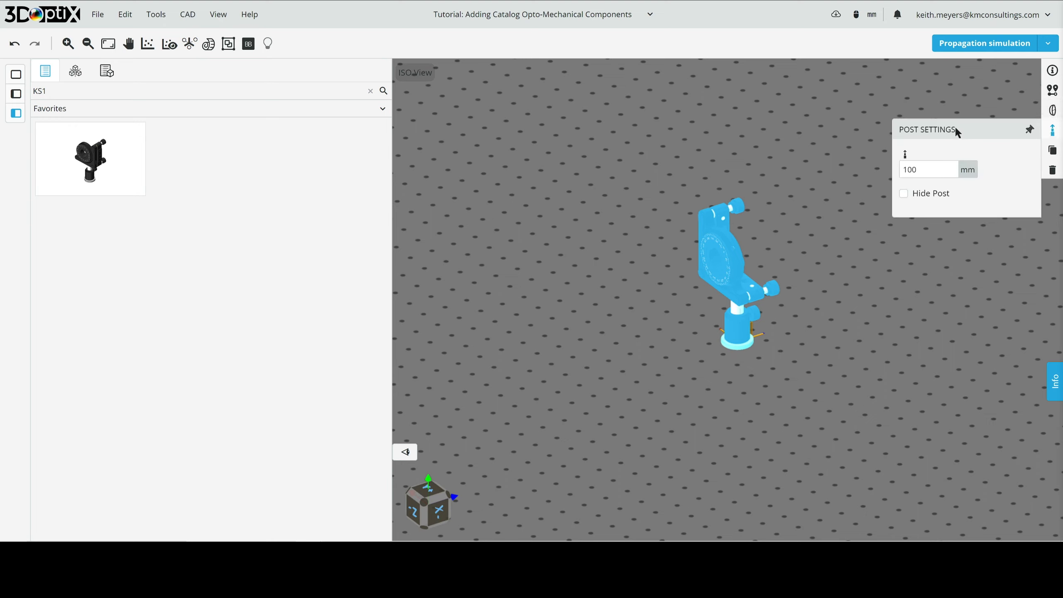
pyautogui.click(920, 170)
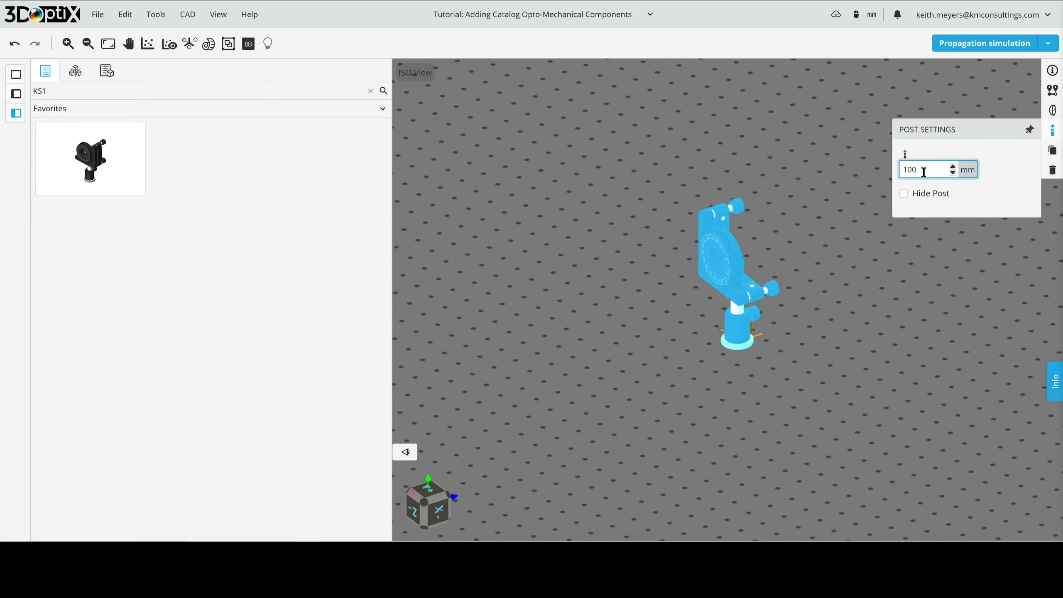
pyautogui.moveTo(775, 319); pyautogui.dragTo(784, 259)
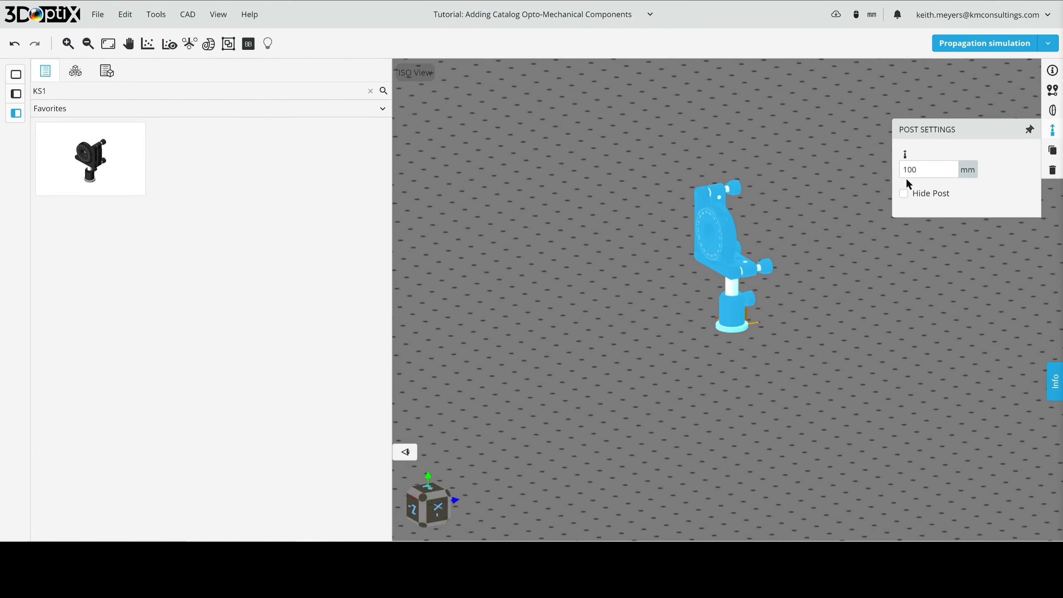
pyautogui.click(920, 169)
pyautogui.doubleClick(924, 169)
pyautogui.write('150')
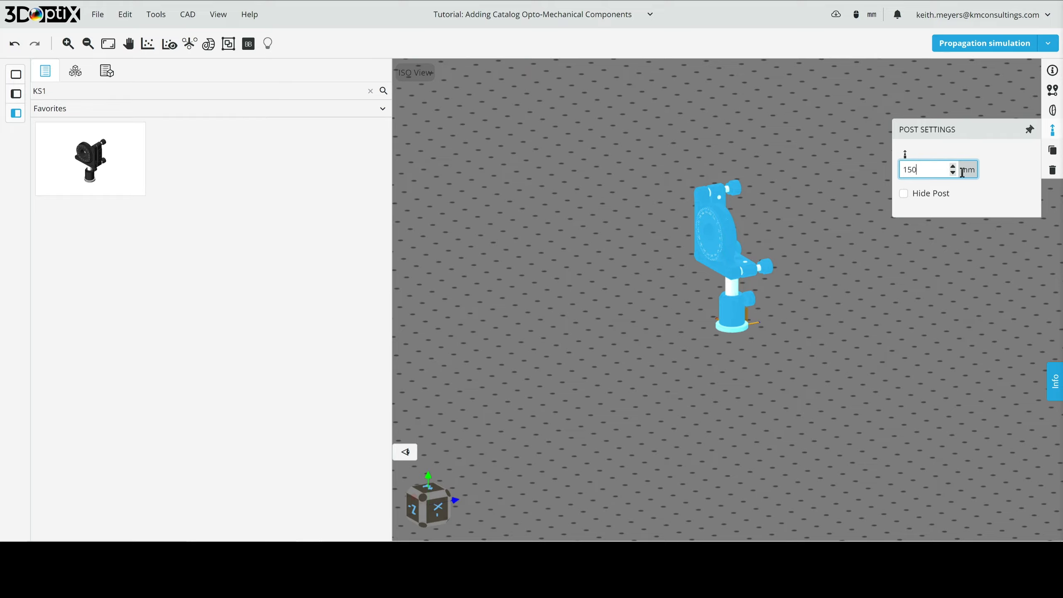
pyautogui.press('Return')
# Try to set the mount's post height to 200 mm
pyautogui.moveTo(768, 277); pyautogui.dragTo(778, 298)
pyautogui.click(916, 170)
pyautogui.doubleClick(916, 171)
pyautogui.write('175')
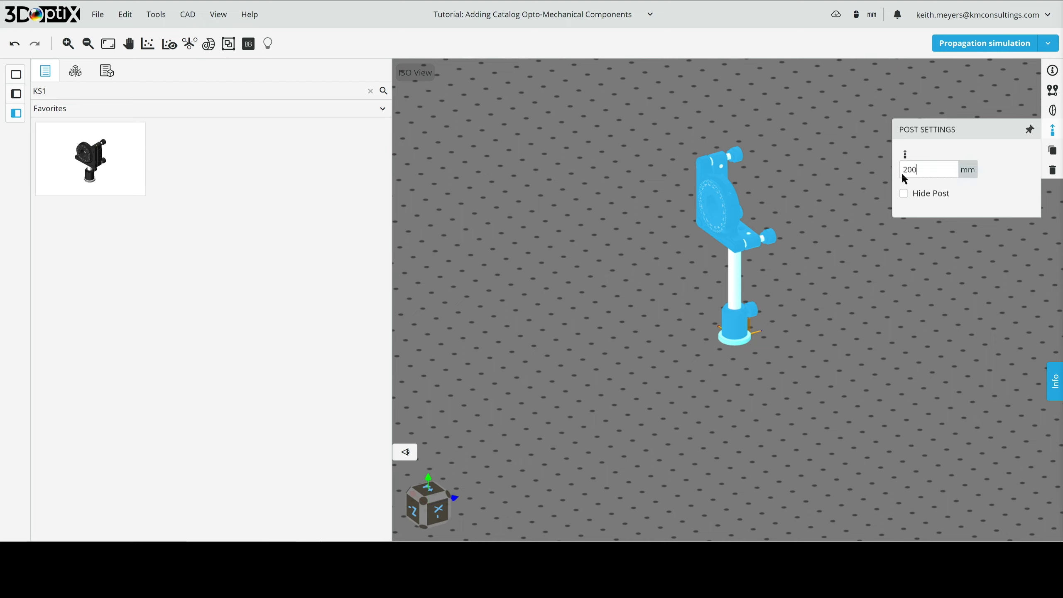
pyautogui.press('Return')
# Try to set the mount's post height to 1 mm
pyautogui.click(919, 168)
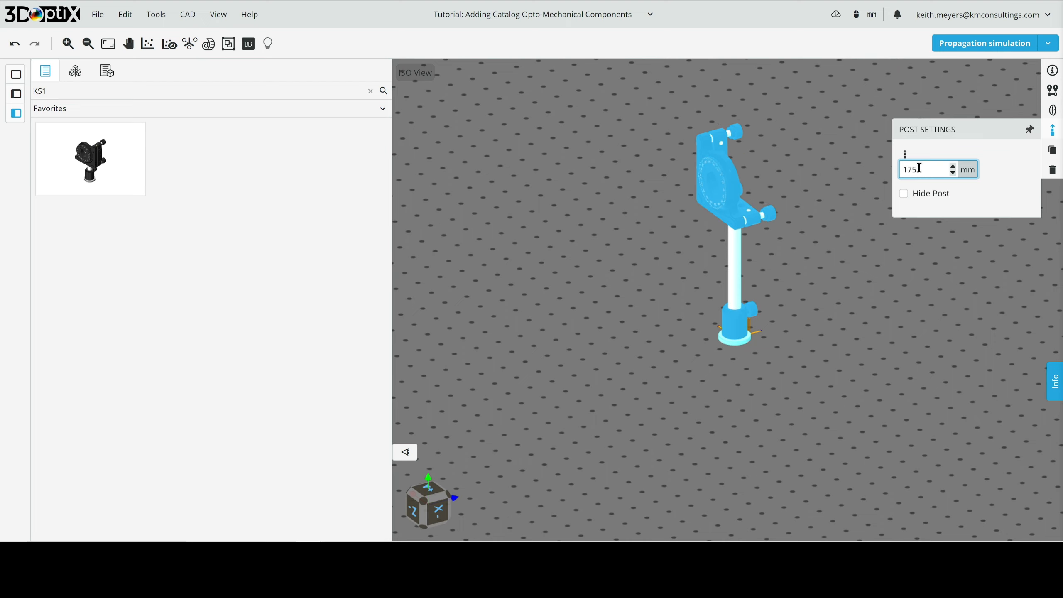
pyautogui.doubleClick(934, 168)
pyautogui.write('1')
pyautogui.press('Return')
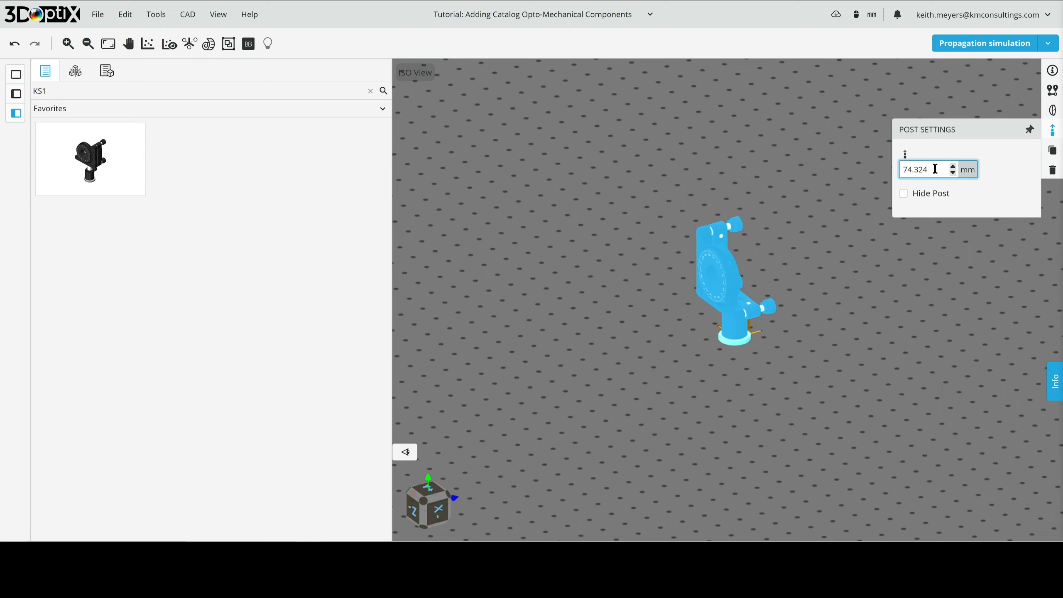
# Set the mount's post height to 100 mm
pyautogui.doubleClick(935, 169)
pyautogui.write('100')
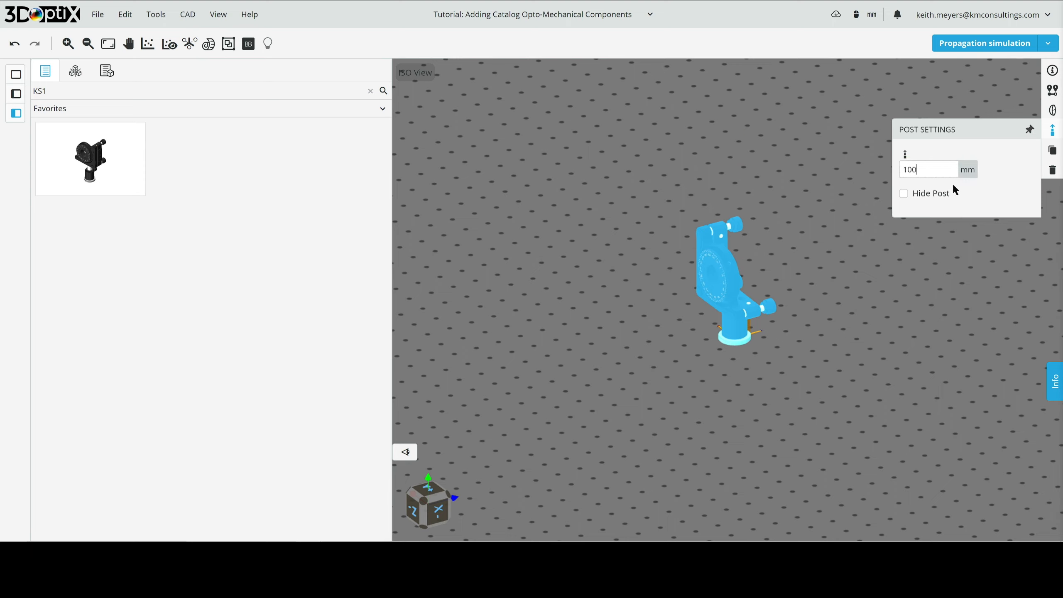
pyautogui.press('Return')
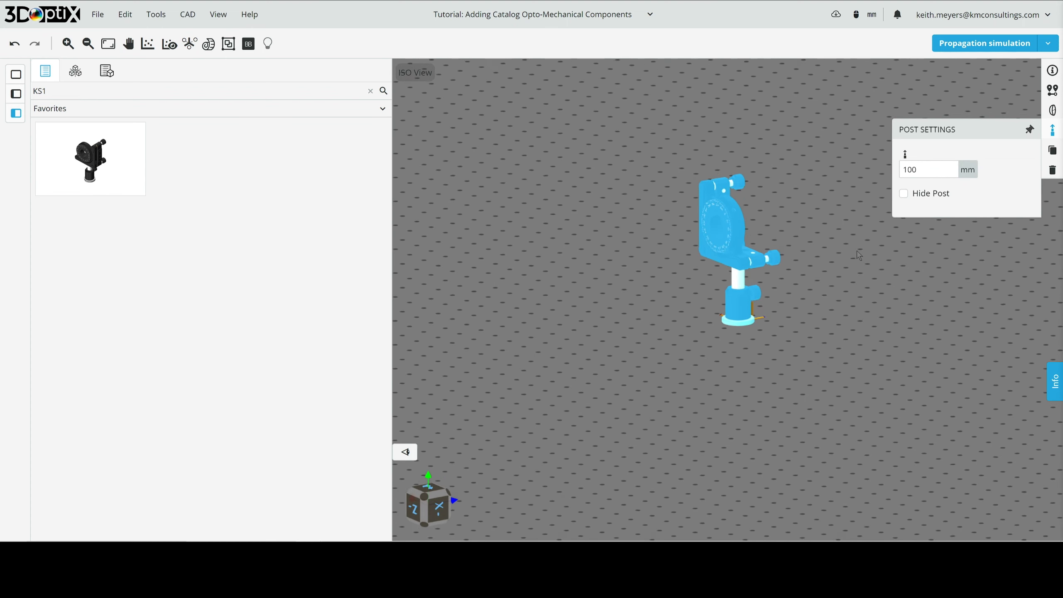
# Hide the mount's post, show it again, and close the post settings
pyautogui.click(904, 193)
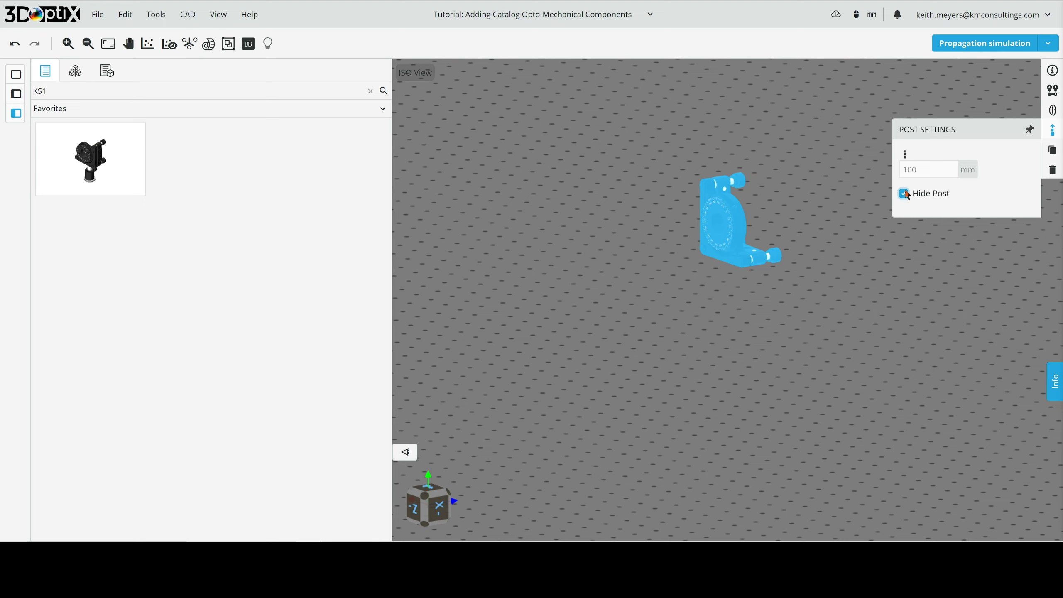
pyautogui.click(904, 194)
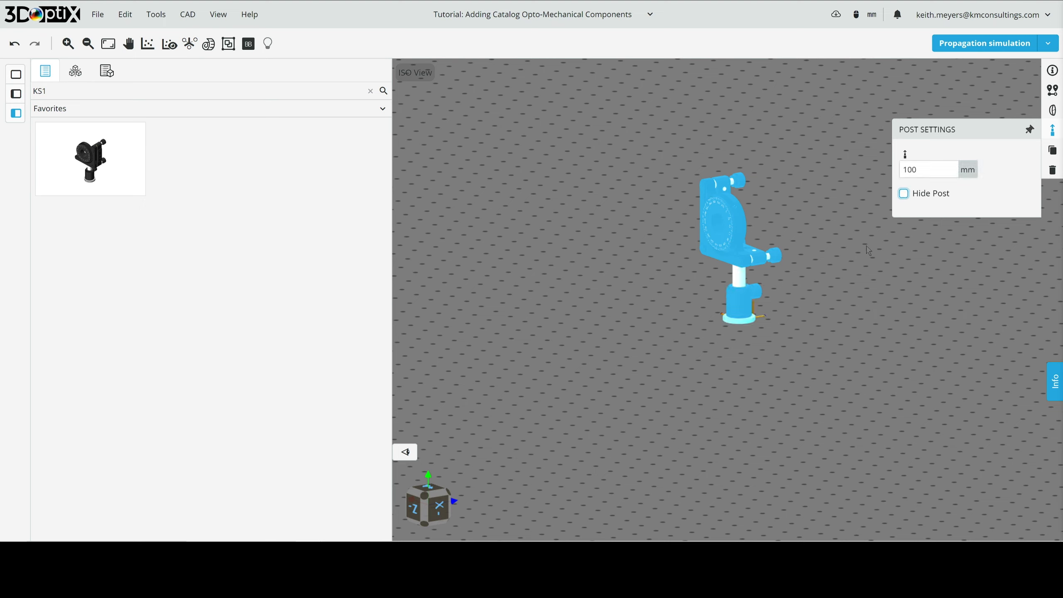
pyautogui.click(932, 170)
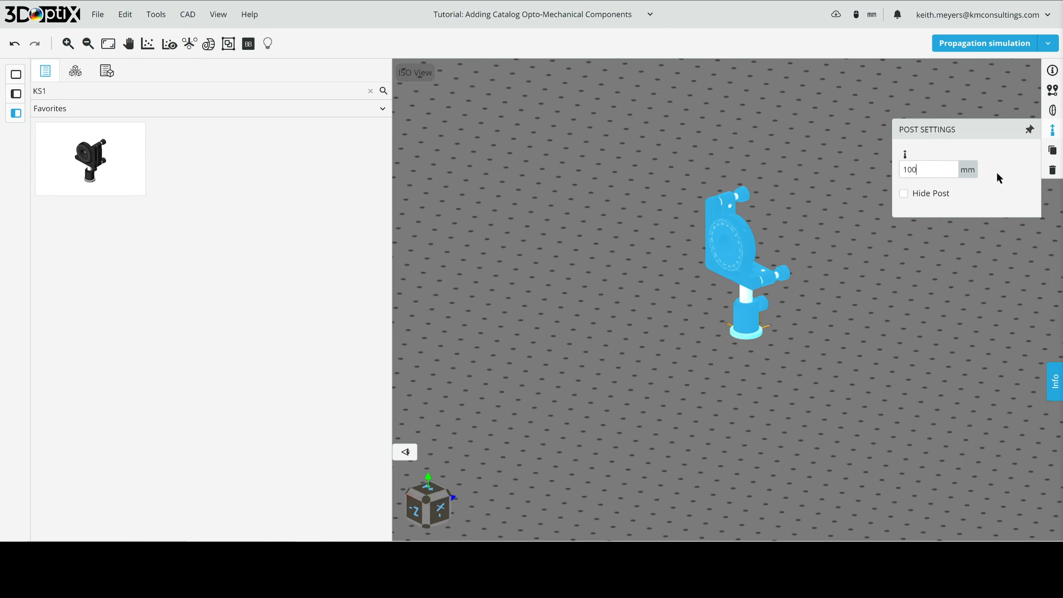
pyautogui.click(840, 180)
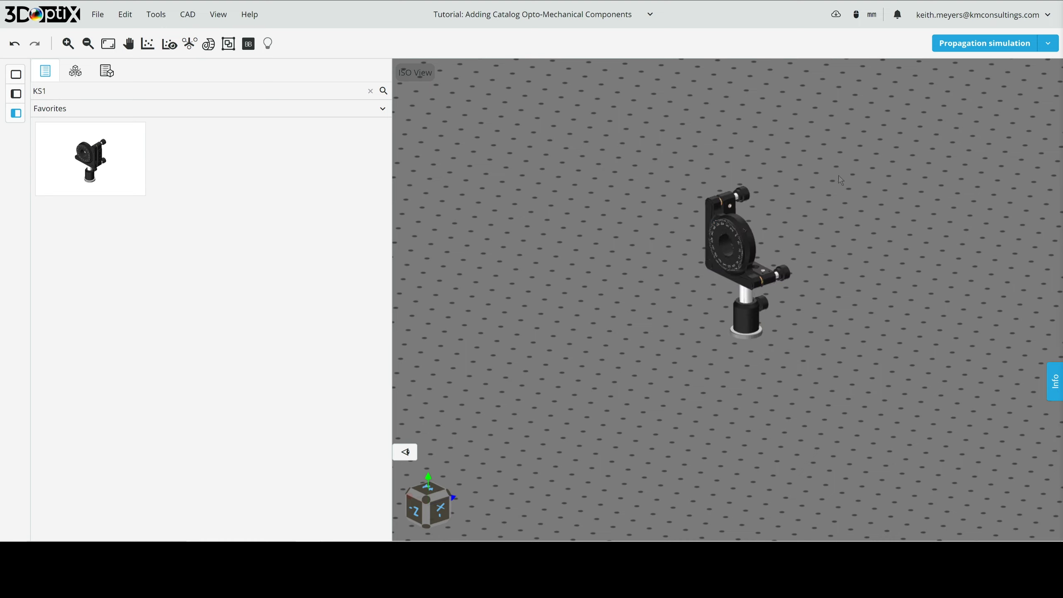
# Filter the optical element catalog to lenses matching "25.4" and add the 08-068 UV double-convex lens to the scene
pyautogui.moveTo(693, 280); pyautogui.dragTo(663, 285)
pyautogui.rightClick(605, 155)
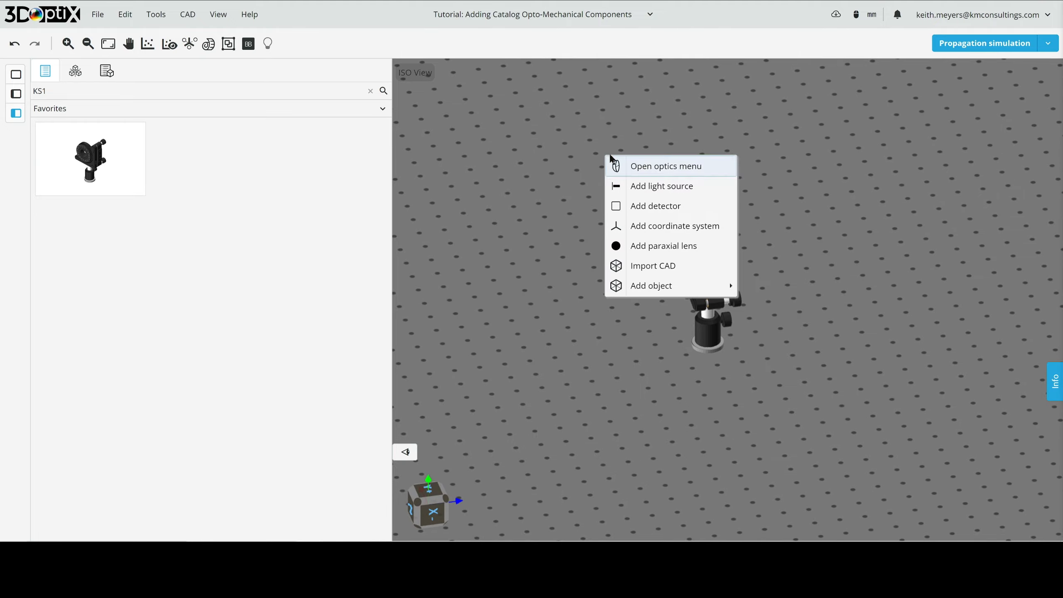
pyautogui.click(659, 167)
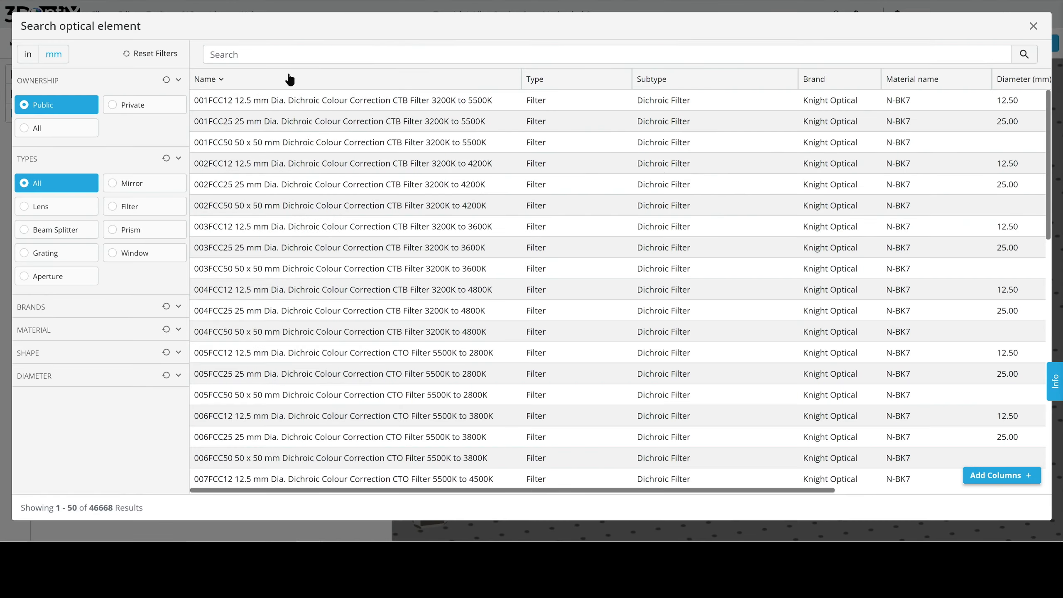
pyautogui.click(28, 207)
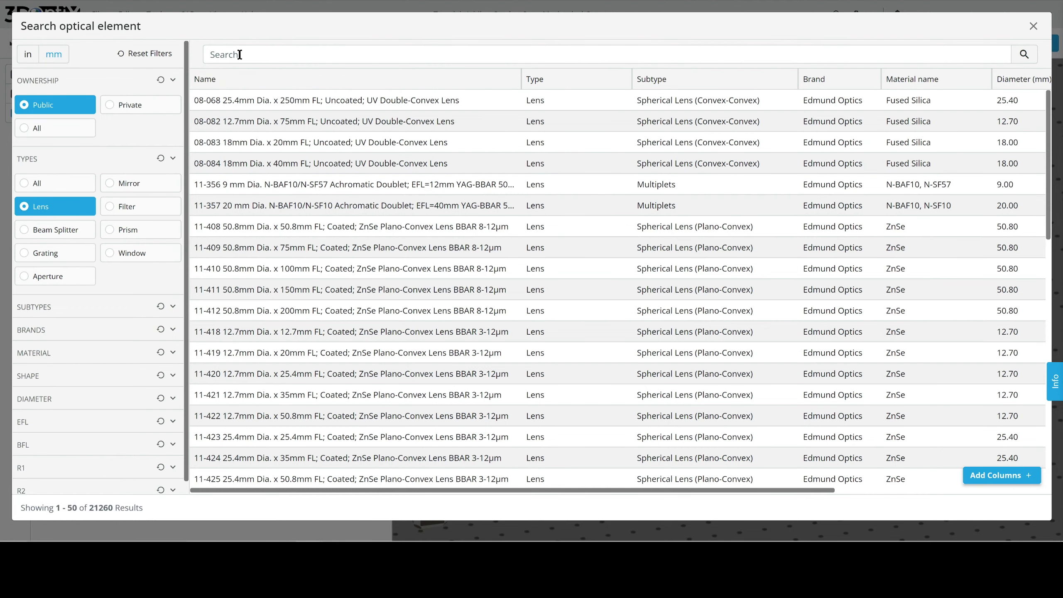
pyautogui.write('25.45')
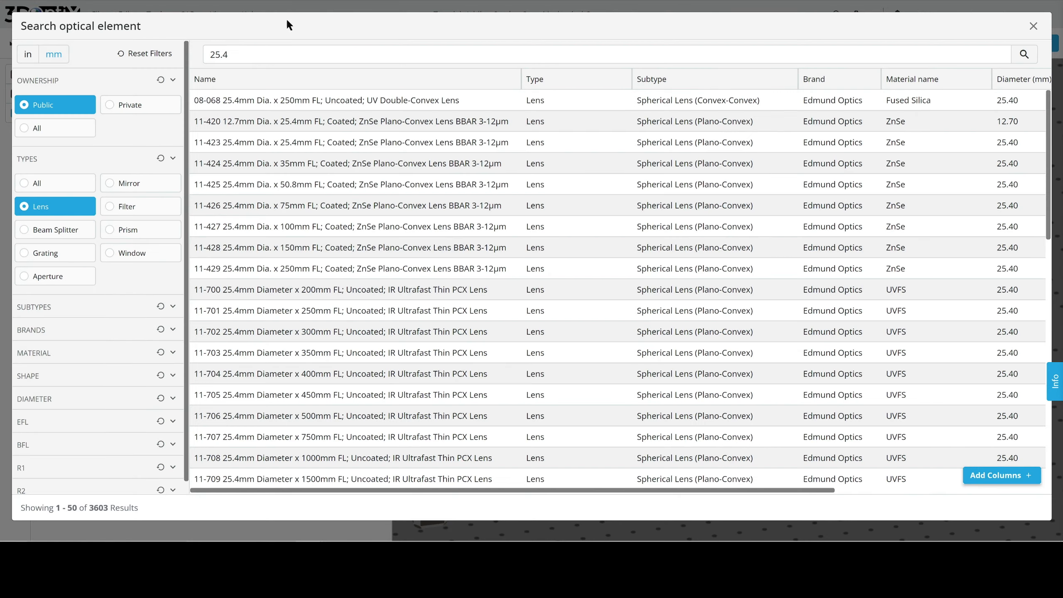
pyautogui.click(399, 104)
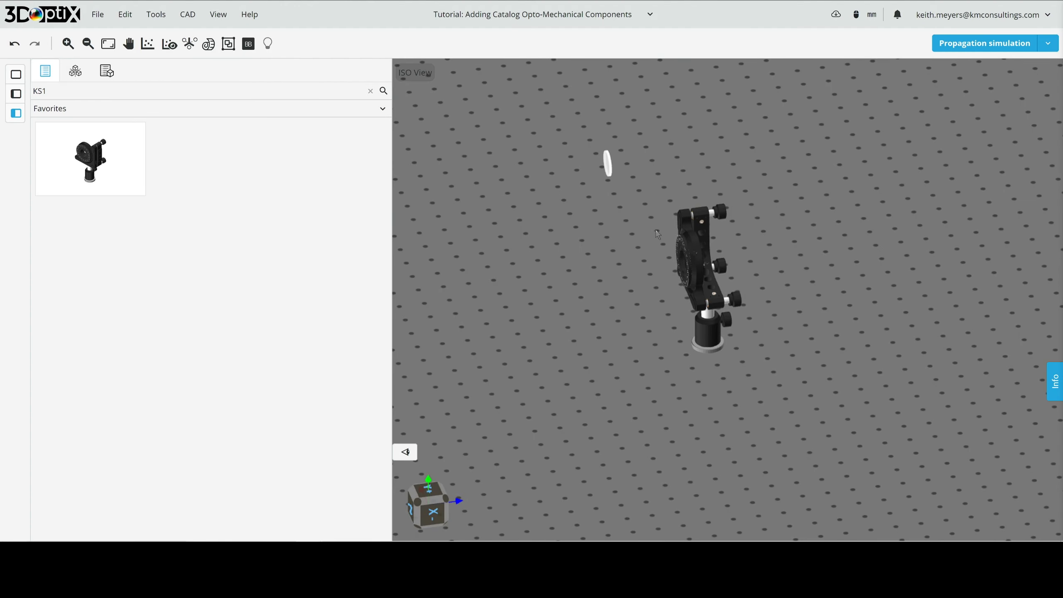
# Choose the coordinate system inside KS1RS_Assembly as the reference coordinate system of the new lens
pyautogui.click(608, 167)
pyautogui.moveTo(624, 189); pyautogui.dragTo(674, 190)
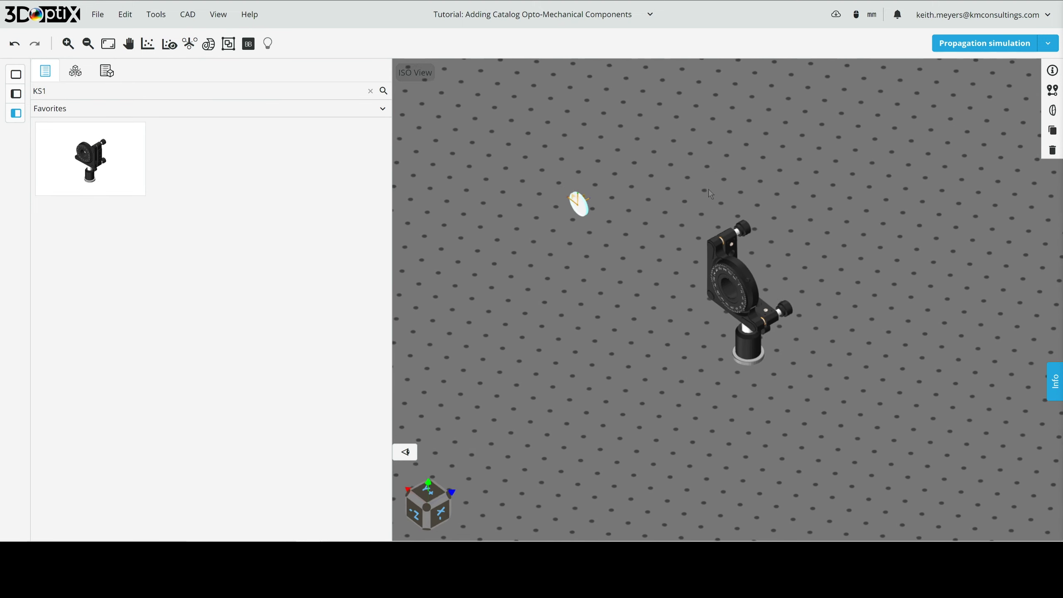
pyautogui.click(1052, 90)
pyautogui.click(849, 180)
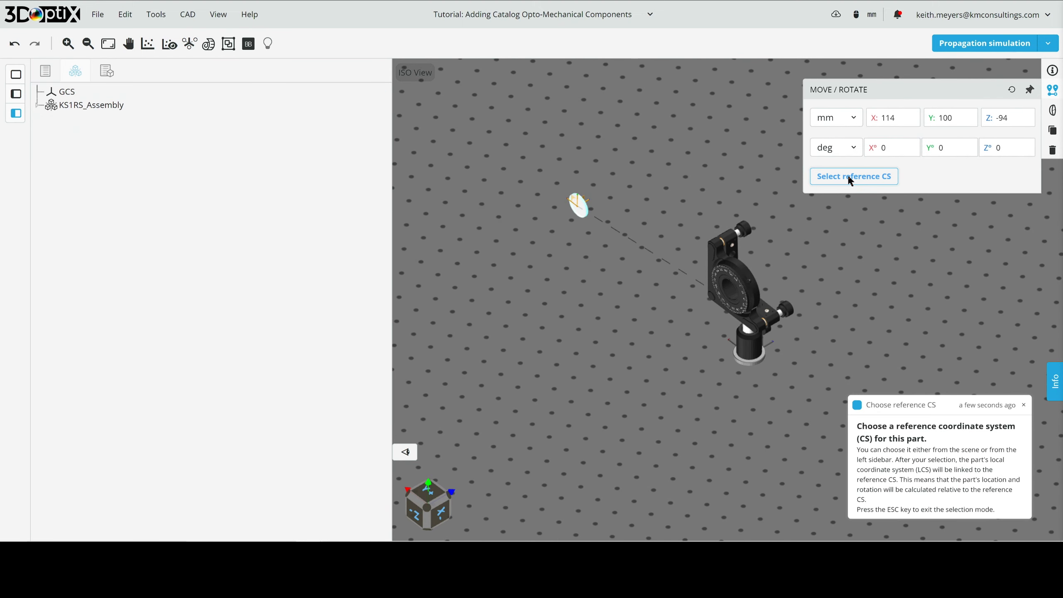
pyautogui.click(37, 106)
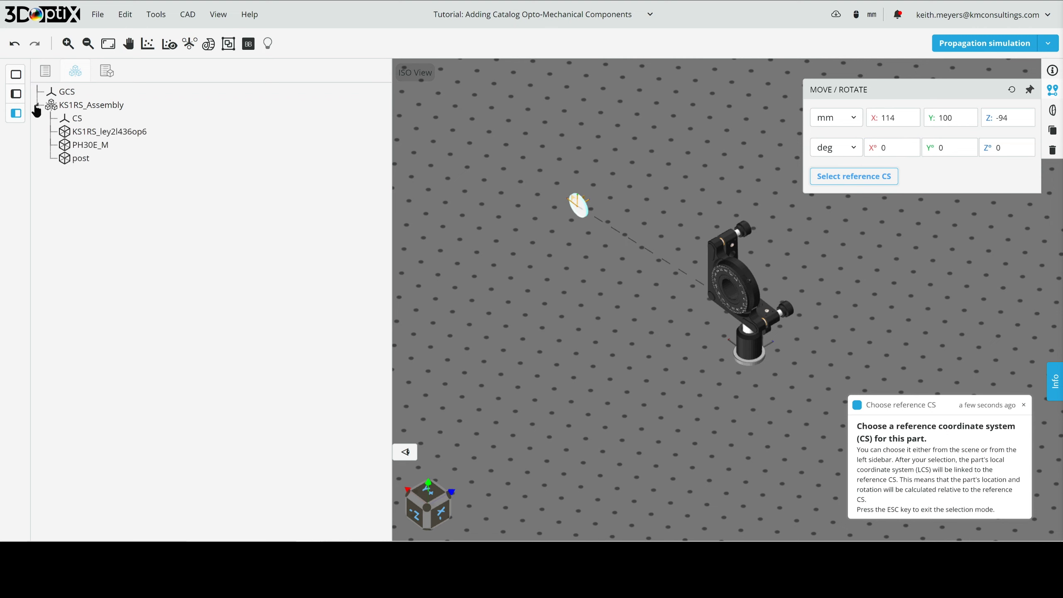
pyautogui.click(77, 121)
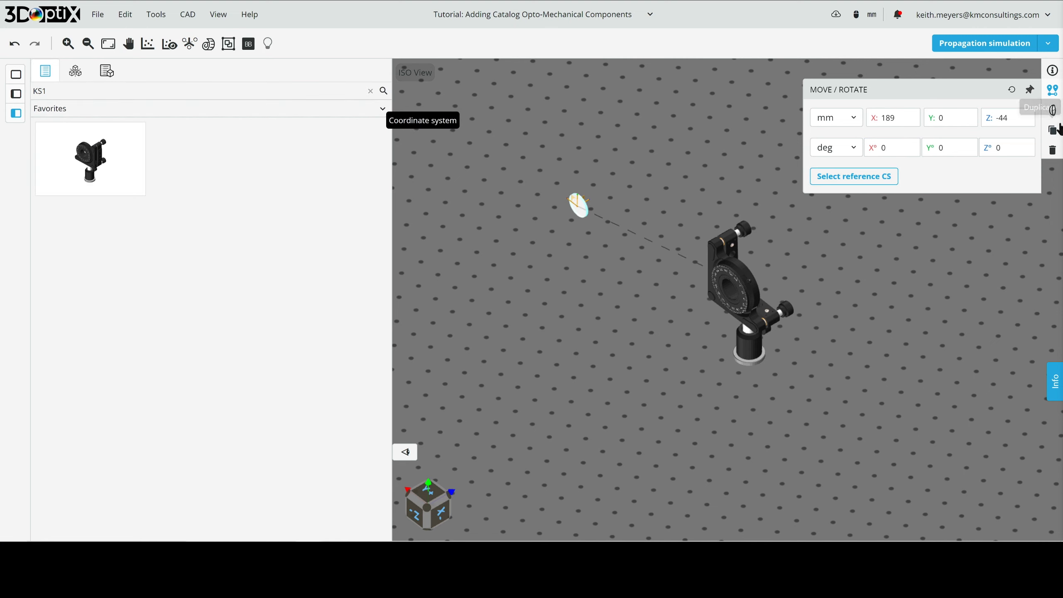
# Set the lens's X and Z positions to 0 mm relative to the mount's coordinate system
pyautogui.doubleClick(897, 119)
pyautogui.write('0')
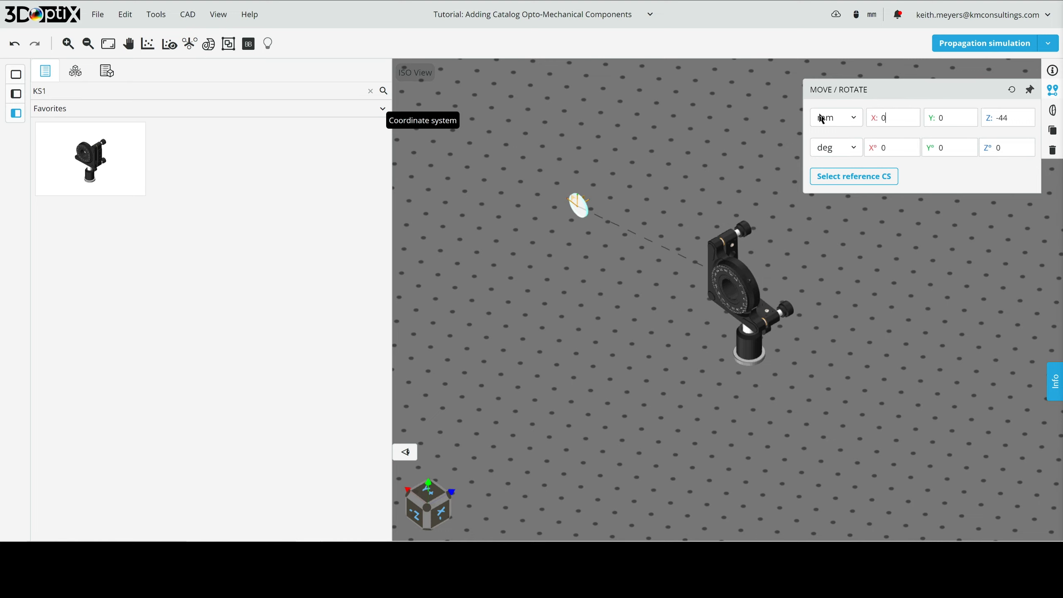
pyautogui.doubleClick(1002, 117)
pyautogui.write('0')
pyautogui.moveTo(850, 322); pyautogui.dragTo(787, 378)
pyautogui.scroll(5, 761, 379)
pyautogui.moveTo(757, 379); pyautogui.dragTo(791, 280, button='right')
pyautogui.scroll(3, 744, 294)
pyautogui.moveTo(839, 285); pyautogui.dragTo(837, 354)
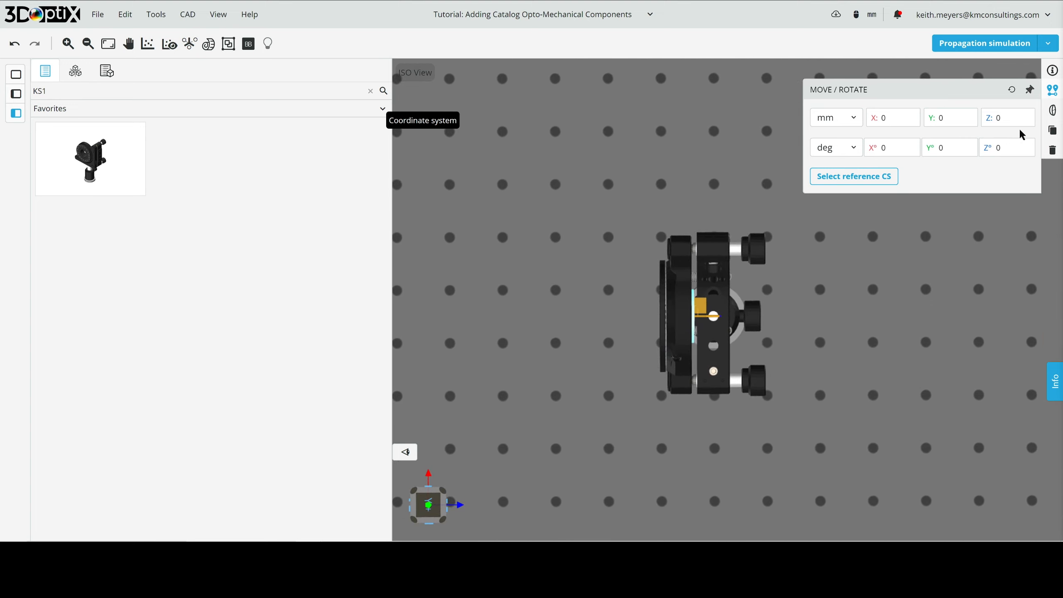
# Shift the lens along Z stepwise to -16 mm, towards the front face of the mount, and deselect it
pyautogui.click(1006, 115)
pyautogui.click(1029, 121)
pyautogui.click(1029, 121)
pyautogui.click(1029, 121)
pyautogui.click(1029, 120)
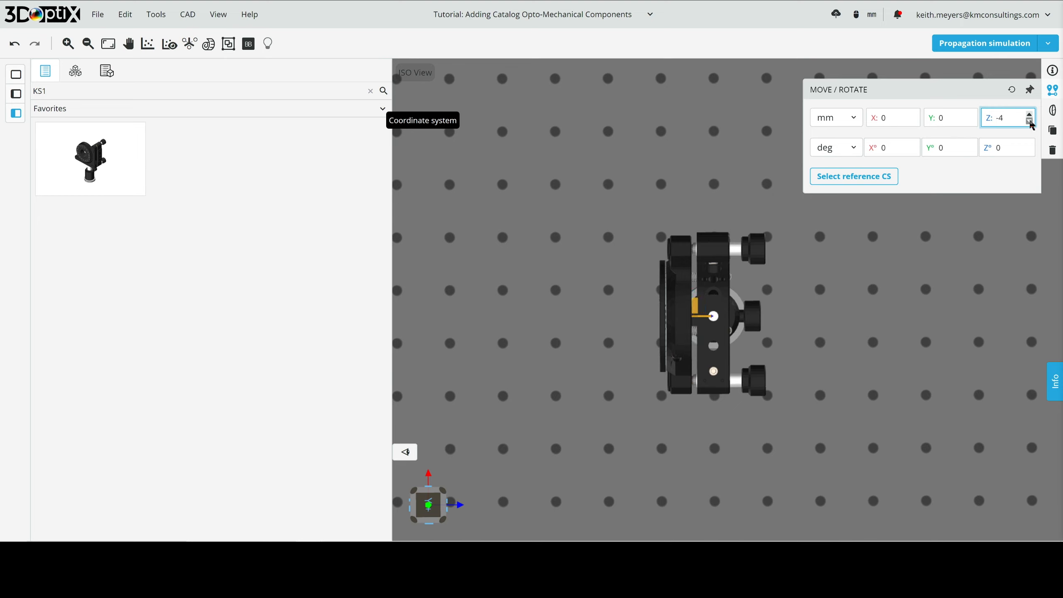
pyautogui.click(1029, 121)
pyautogui.click(1029, 121)
pyautogui.click(1029, 120)
pyautogui.click(1029, 120)
pyautogui.click(1029, 120)
pyautogui.click(1029, 120)
pyautogui.click(1029, 121)
pyautogui.click(1029, 120)
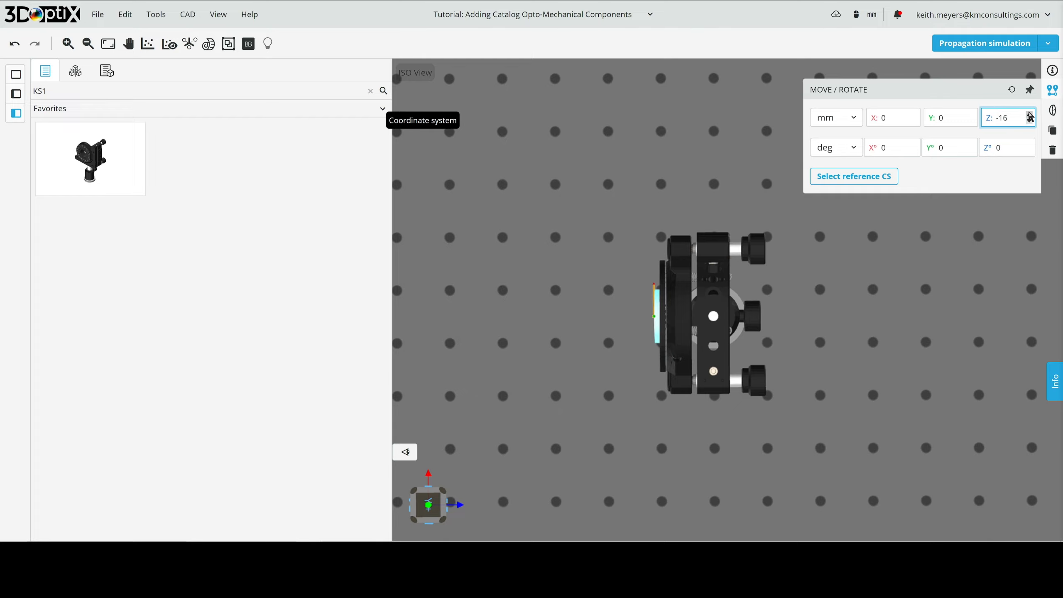
pyautogui.click(870, 403)
# Set the post length of the kinematic rotation mount to 150 mm and deselect the mount
pyautogui.moveTo(871, 403); pyautogui.dragTo(928, 337)
pyautogui.moveTo(885, 306); pyautogui.dragTo(851, 394, button='right')
pyautogui.moveTo(841, 303); pyautogui.dragTo(876, 325, button='right')
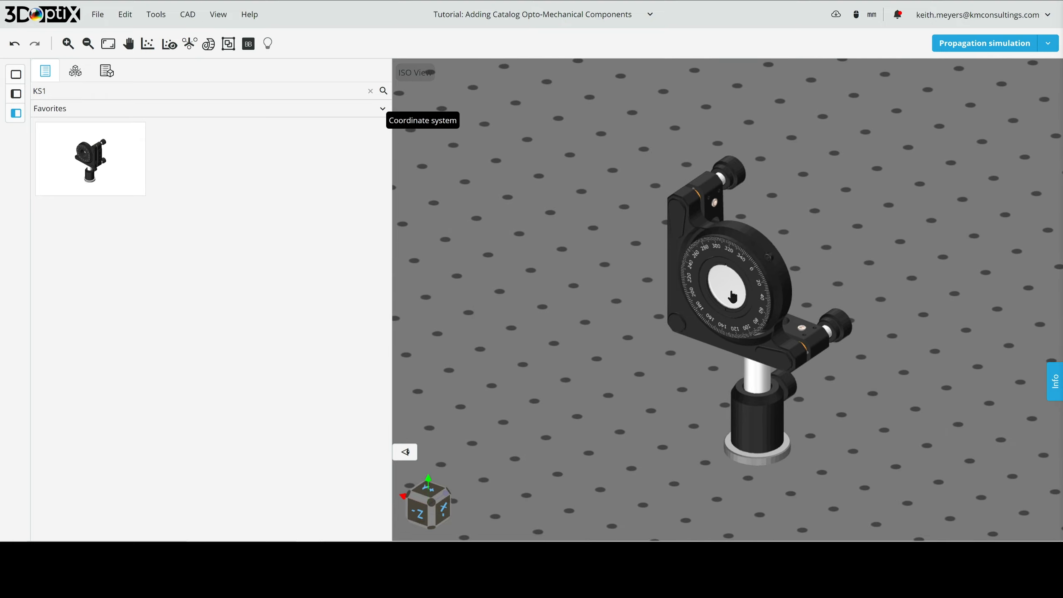
pyautogui.moveTo(865, 280); pyautogui.dragTo(671, 313)
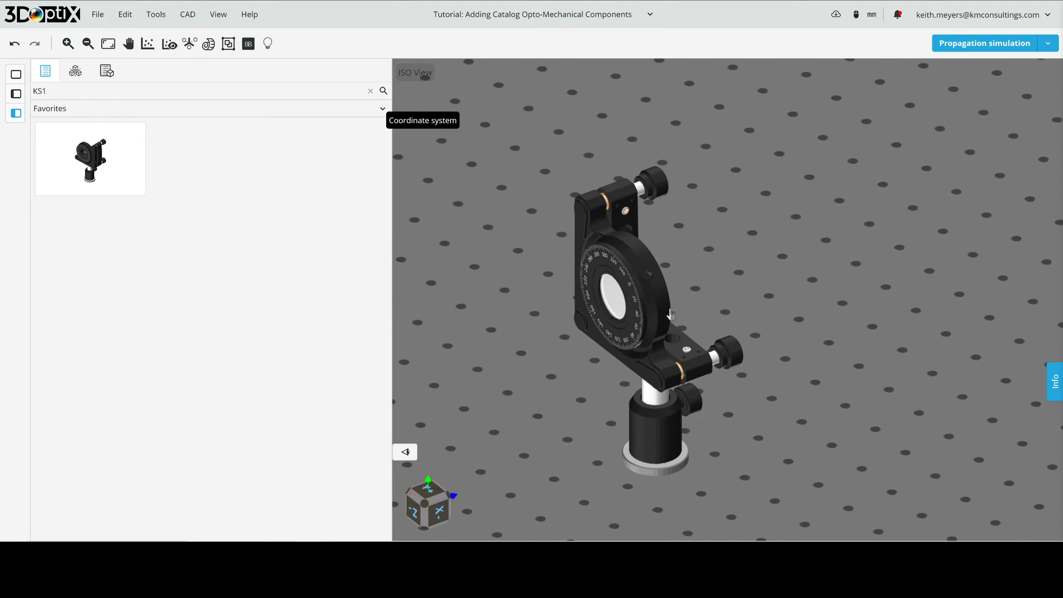
pyautogui.click(671, 313)
pyautogui.click(1052, 132)
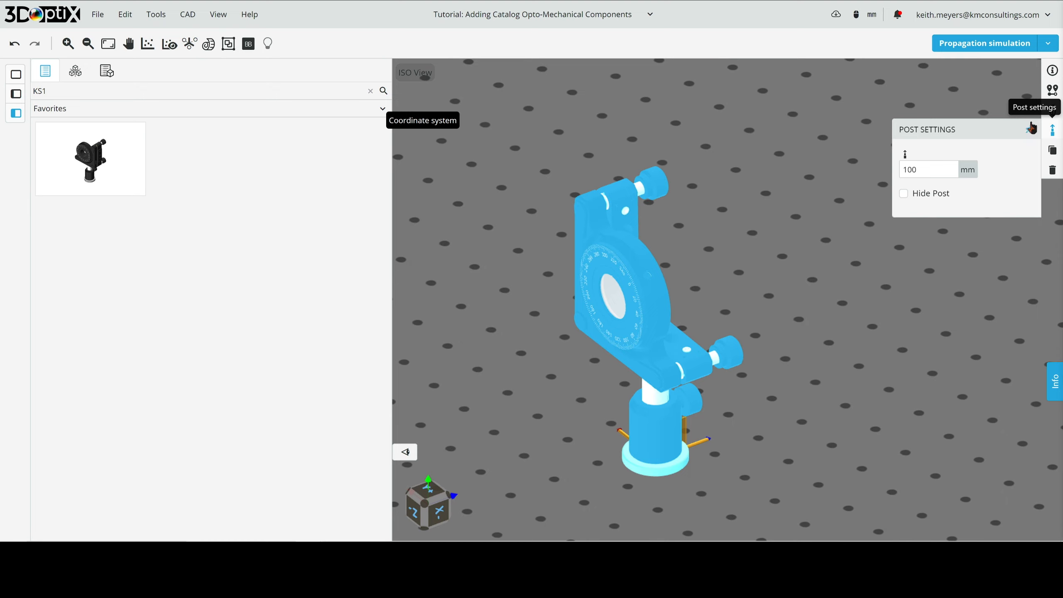
pyautogui.moveTo(933, 169); pyautogui.dragTo(829, 168)
pyautogui.write('150')
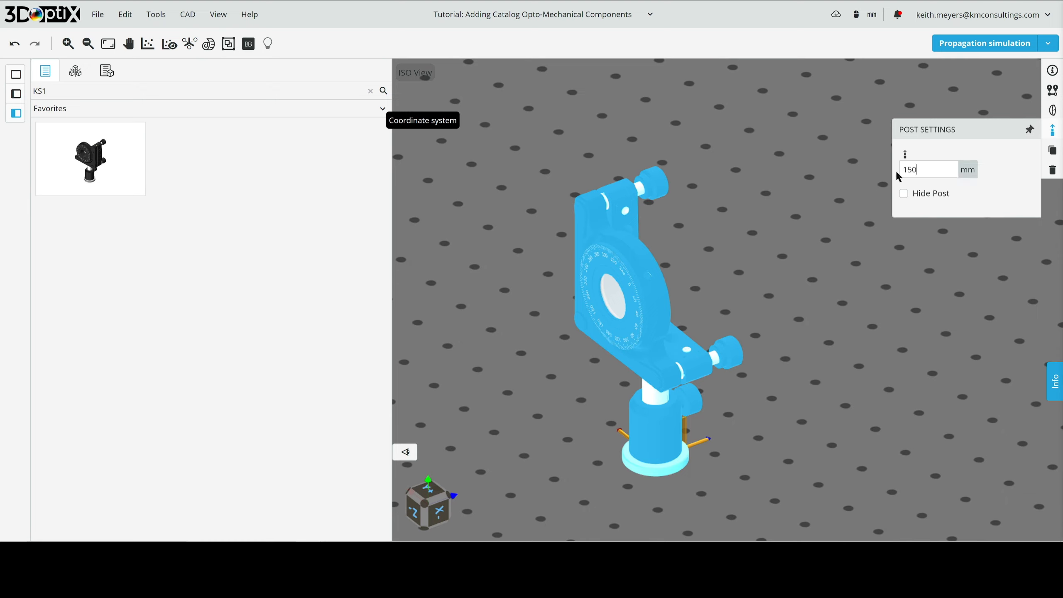
pyautogui.press('Return')
pyautogui.moveTo(760, 234); pyautogui.dragTo(729, 245)
pyautogui.click(744, 173)
# Move the rotation mount with its lens away from the centre towards the back of the optical table
pyautogui.scroll(-4, 672, 275)
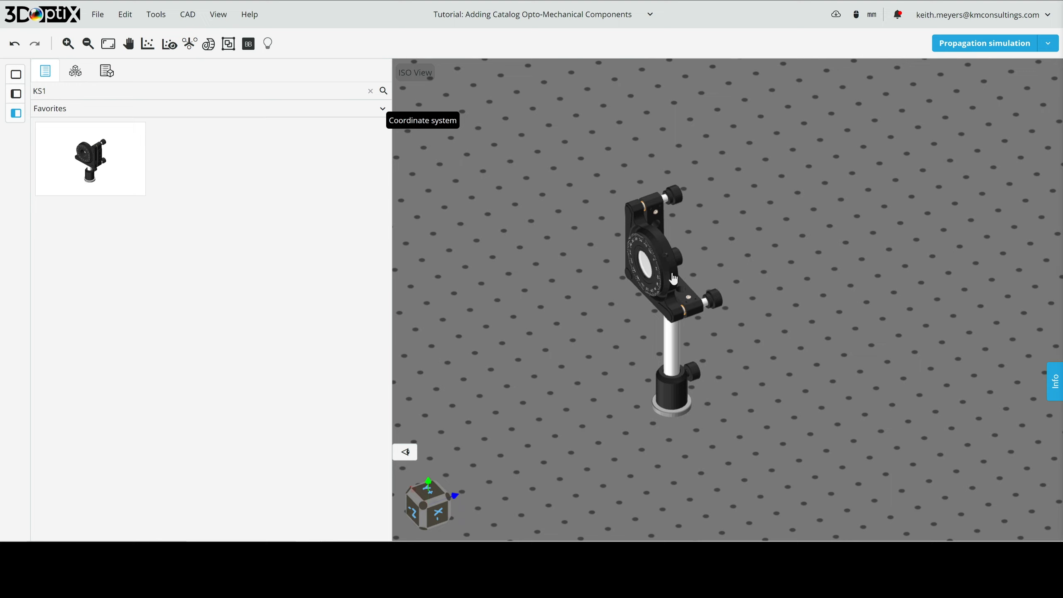
pyautogui.scroll(-2, 674, 279)
pyautogui.click(685, 289)
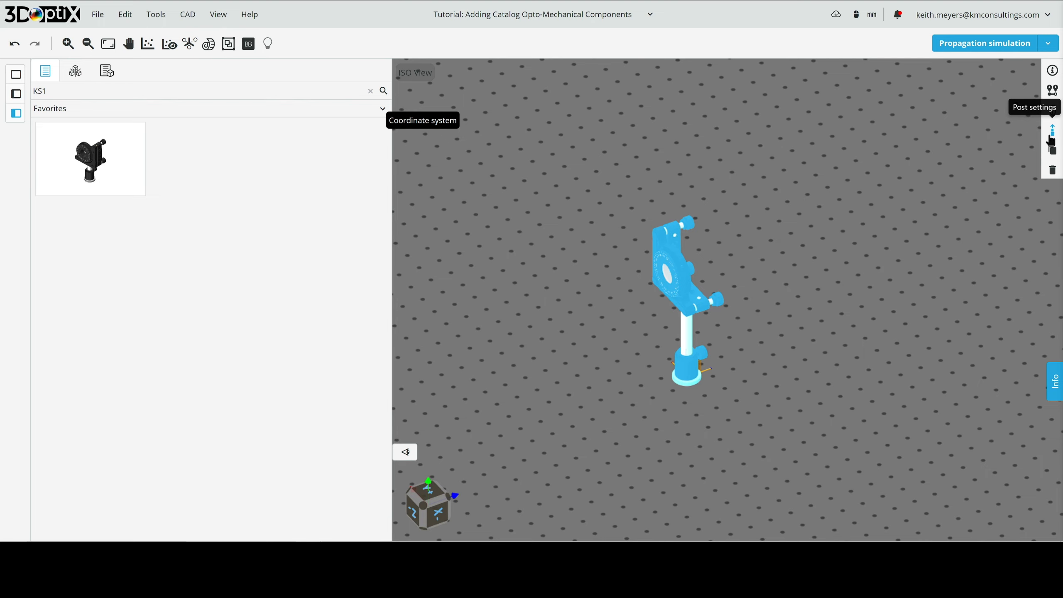
pyautogui.scroll(-4, 749, 313)
pyautogui.click(772, 302)
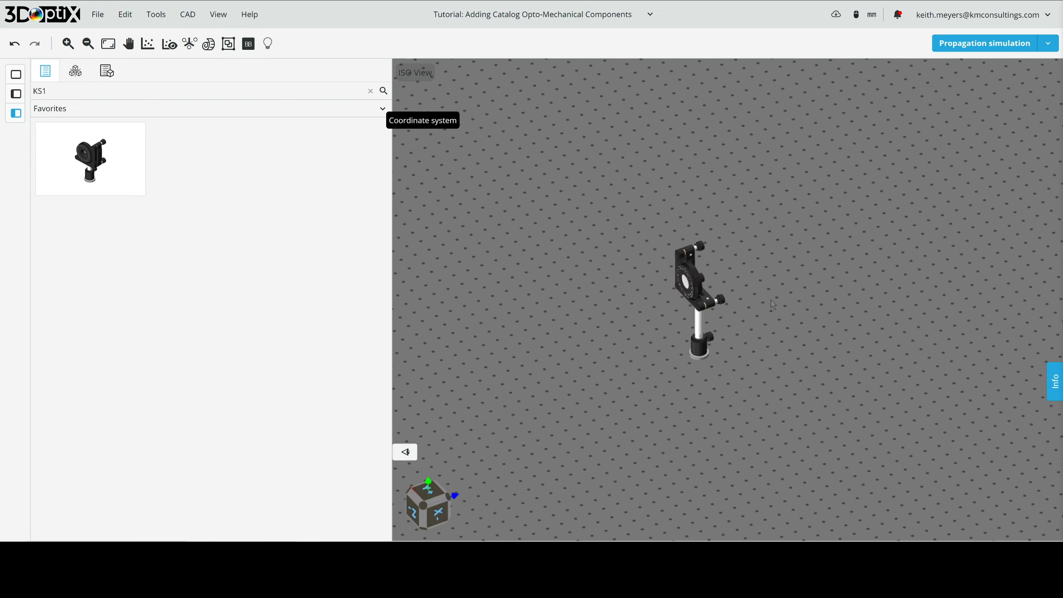
pyautogui.moveTo(697, 296); pyautogui.dragTo(554, 101)
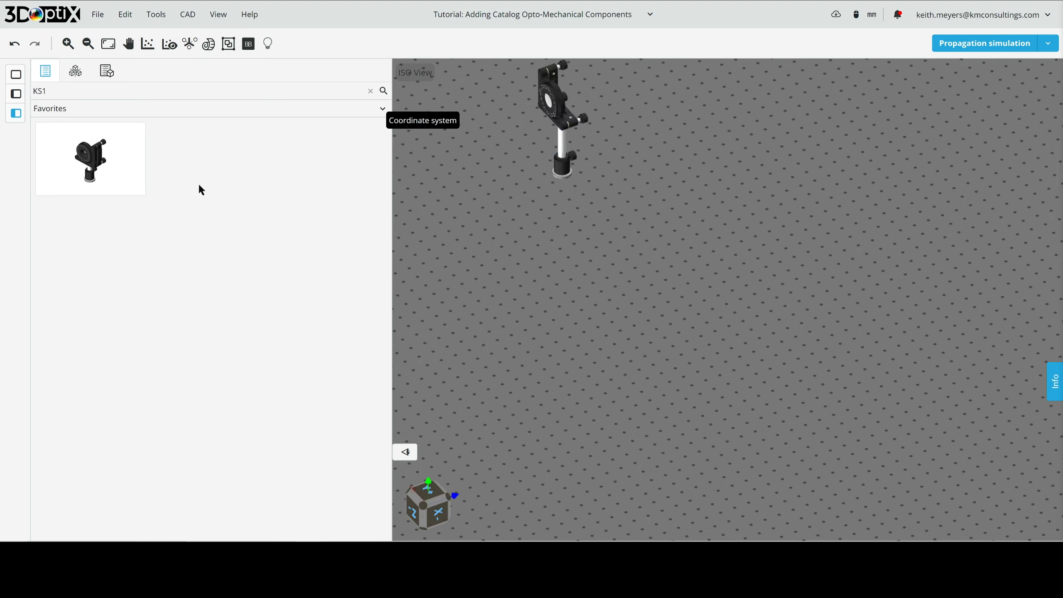
# Clear the search term in the opto-mechanics catalog and list the components of the Light category
pyautogui.click(59, 92)
pyautogui.moveTo(76, 93); pyautogui.dragTo(8, 101)
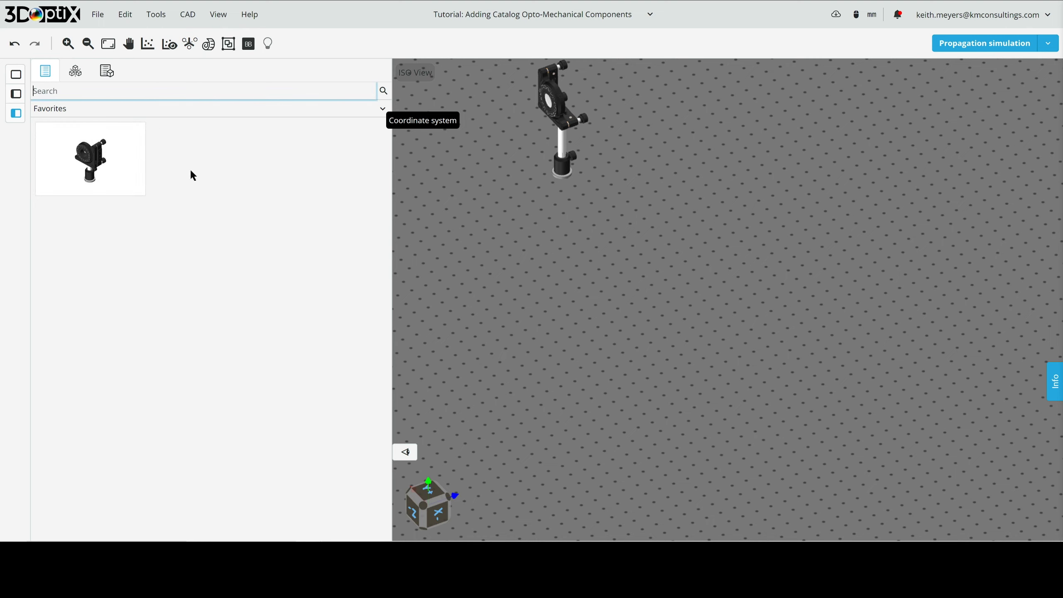
pyautogui.click(222, 182)
pyautogui.click(122, 111)
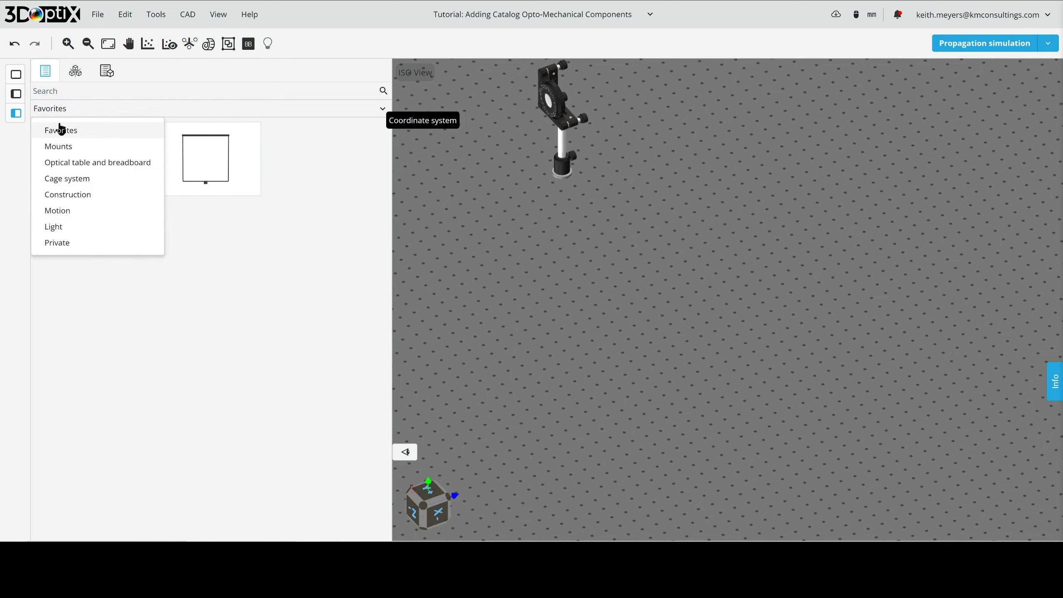
pyautogui.click(72, 230)
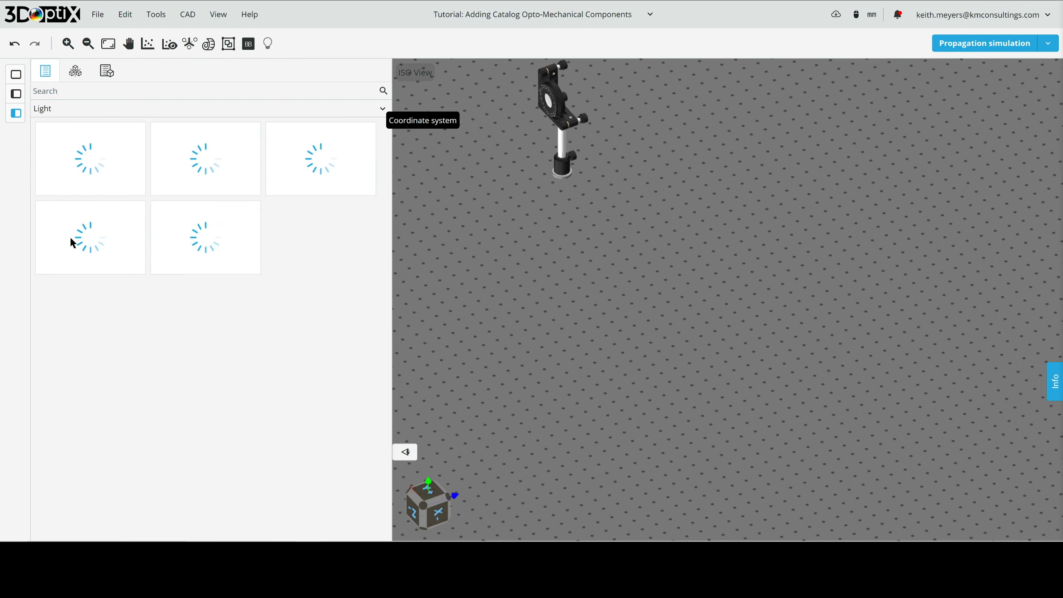
# Search the catalog for "ks1" while the Light category is chosen, and clear the search term again
pyautogui.click(83, 93)
pyautogui.write('ks1')
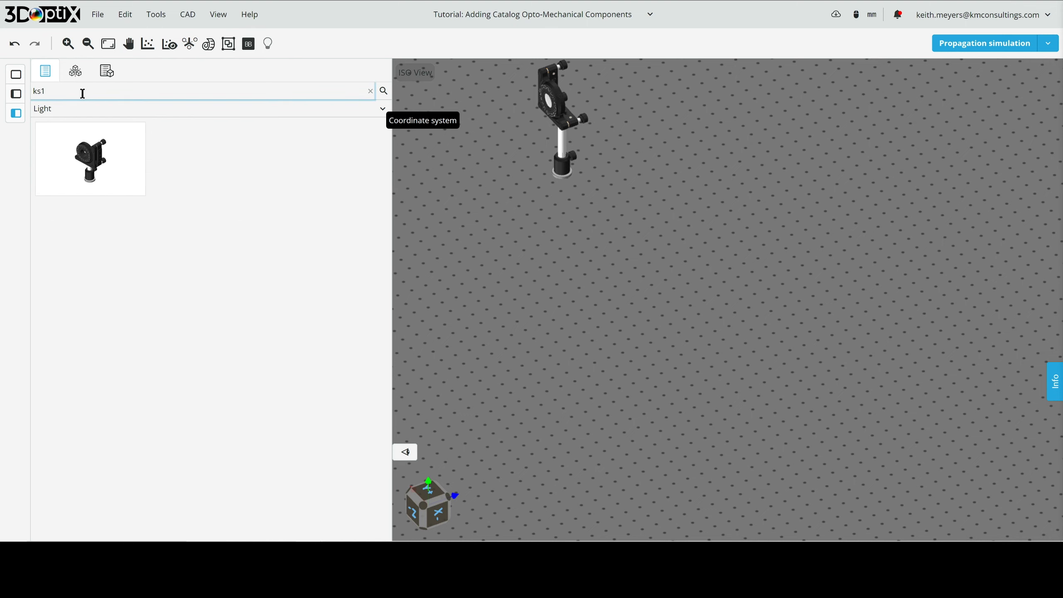
pyautogui.press('BackSpace')
pyautogui.press('BackSpace')
pyautogui.press('BackSpace')
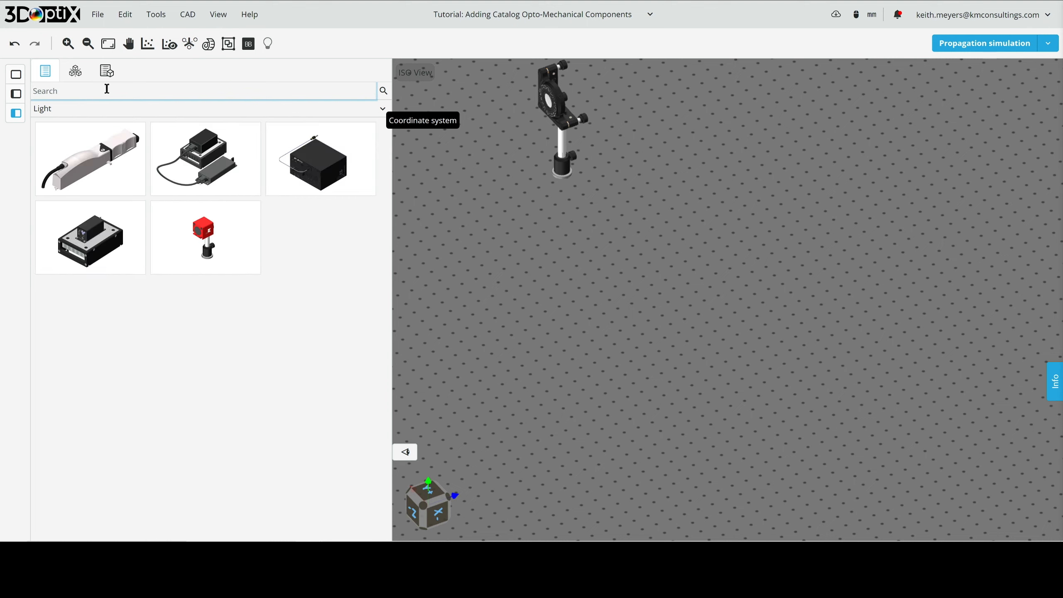
# Browse the catalog's Cage system category and list the Cage plate items under Cage components
pyautogui.click(136, 109)
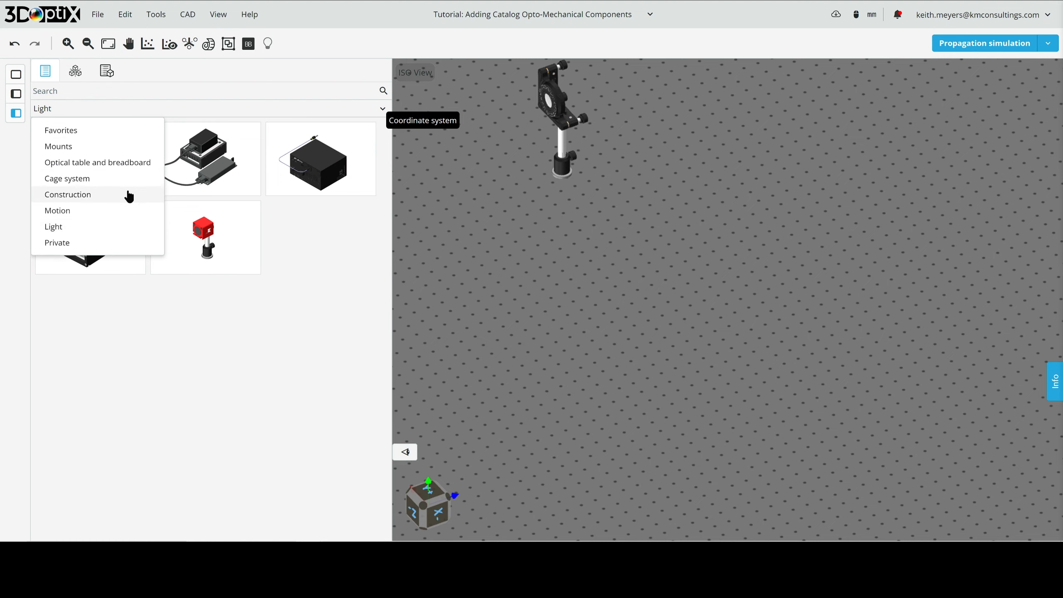
pyautogui.click(66, 180)
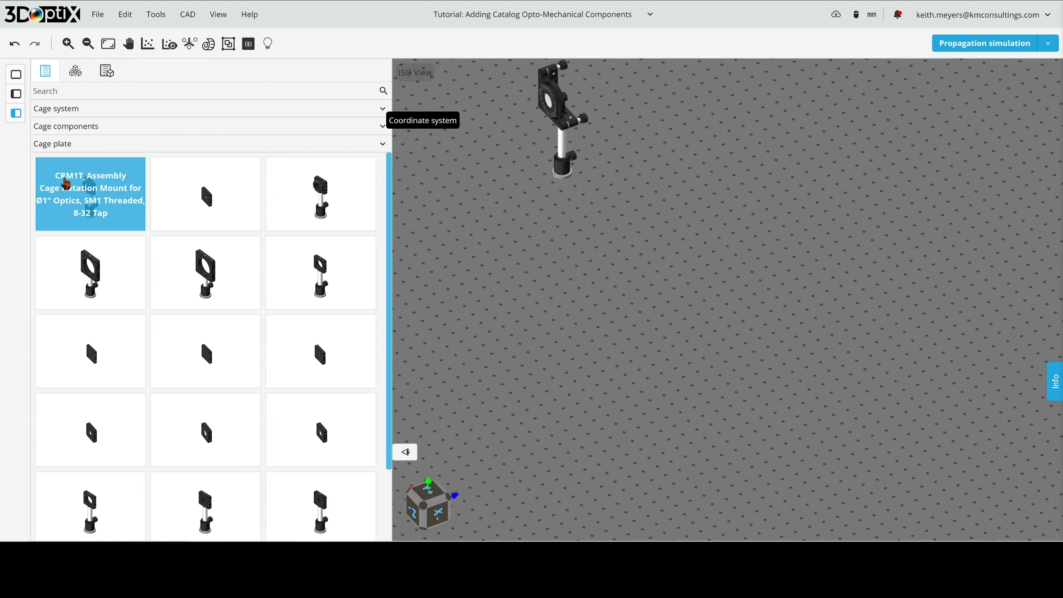
pyautogui.click(130, 127)
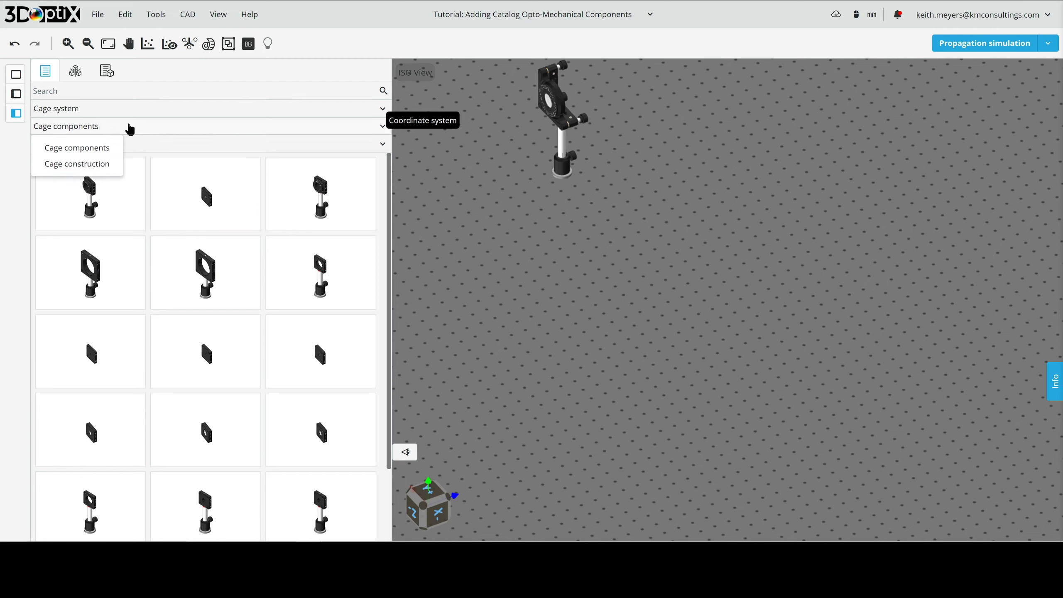
pyautogui.click(76, 165)
pyautogui.click(81, 126)
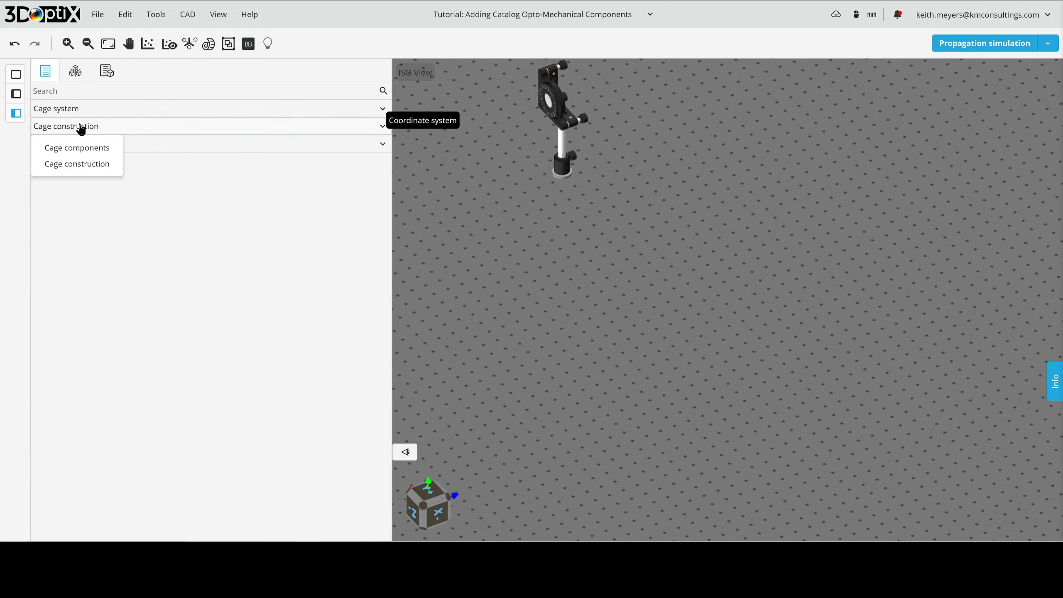
pyautogui.click(86, 149)
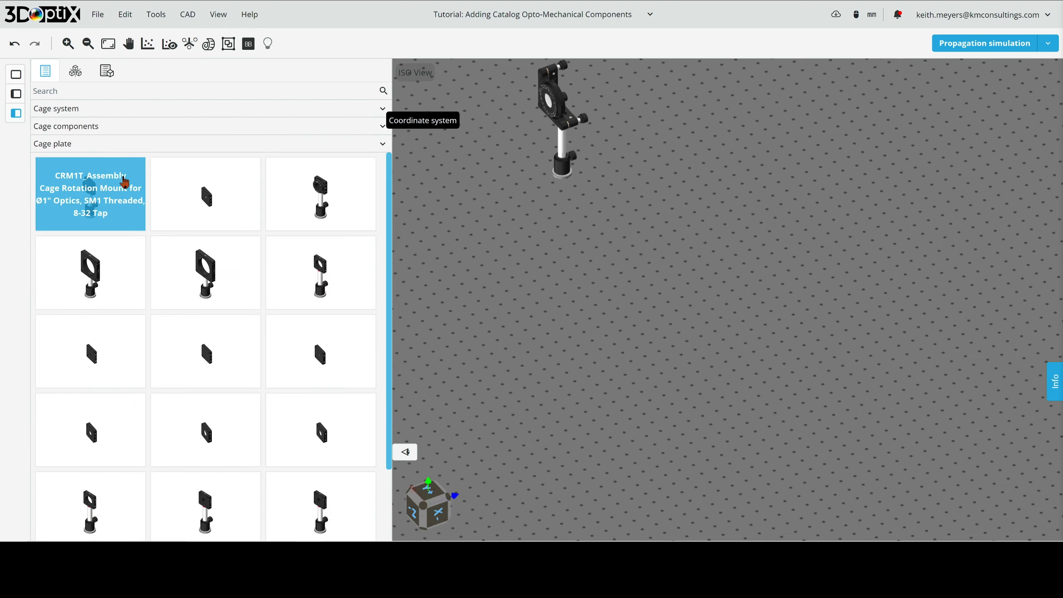
pyautogui.click(122, 146)
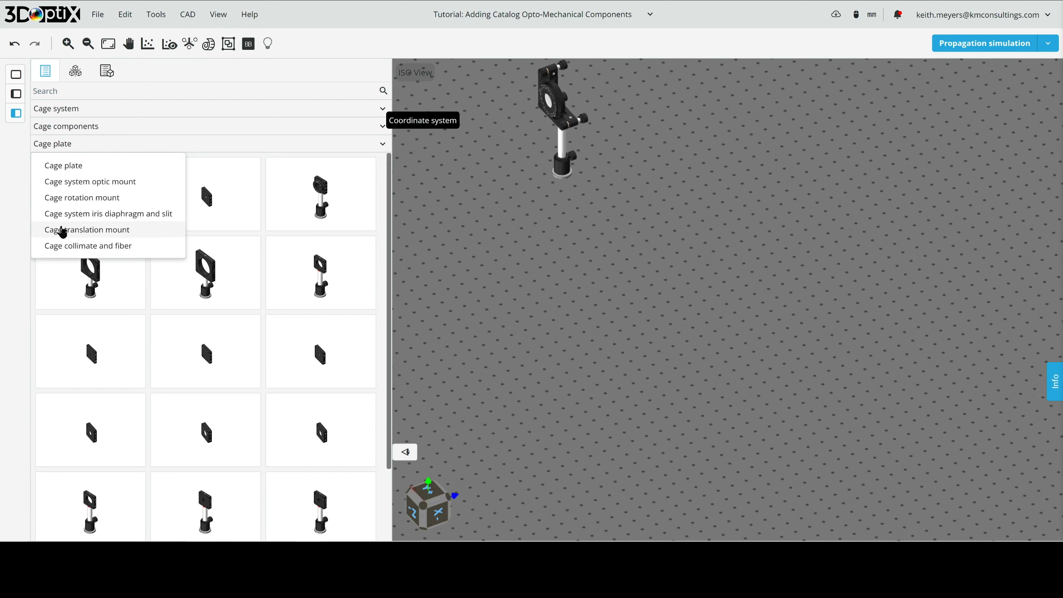
pyautogui.click(70, 167)
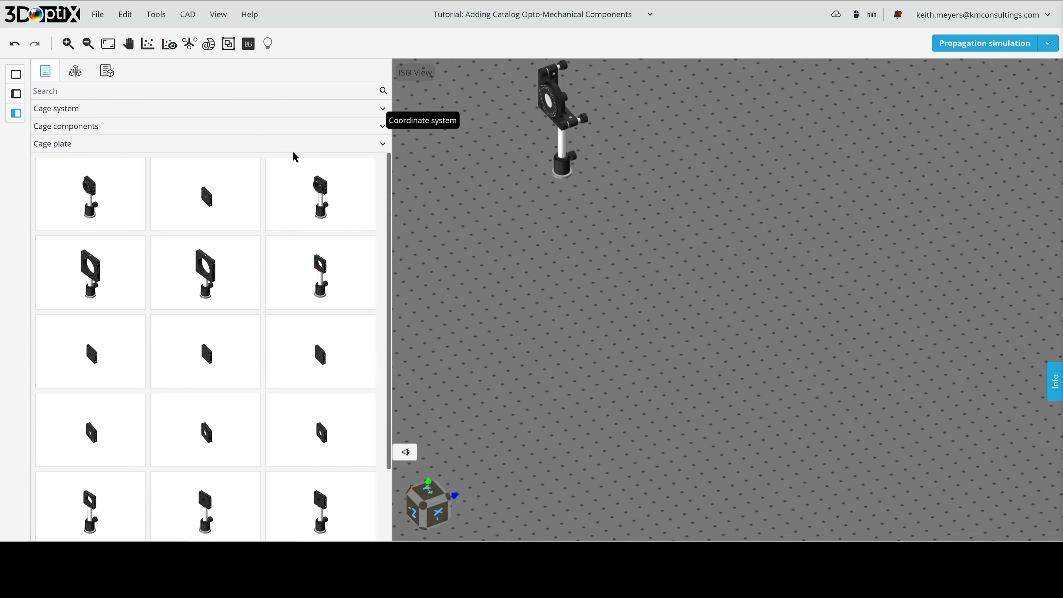
# Place the third listed cage plate assembly on the optical table and set its X and Z positions to 0 mm
pyautogui.moveTo(316, 204); pyautogui.dragTo(691, 306)
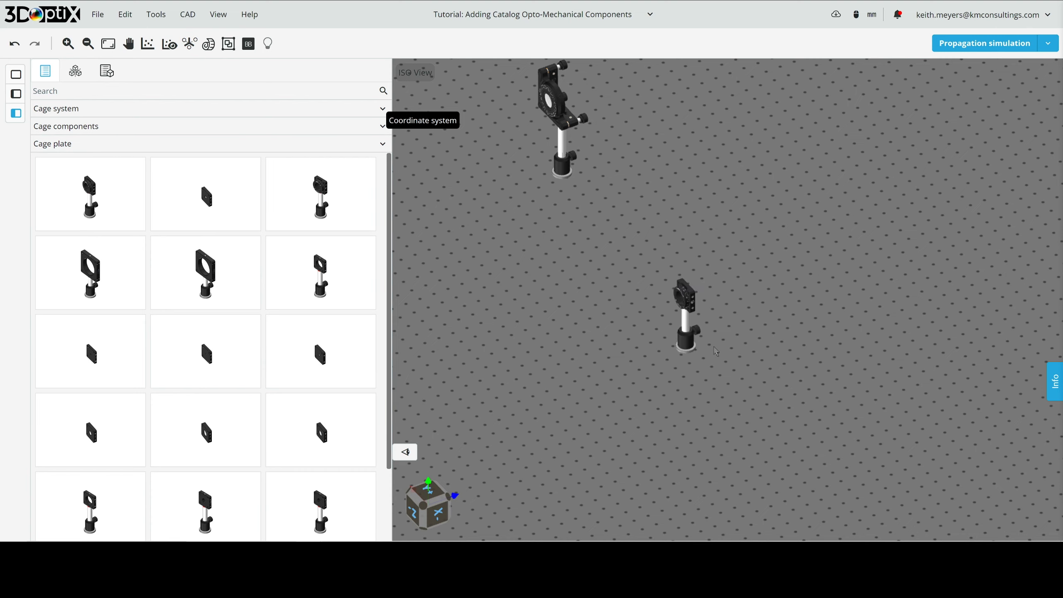
pyautogui.click(677, 296)
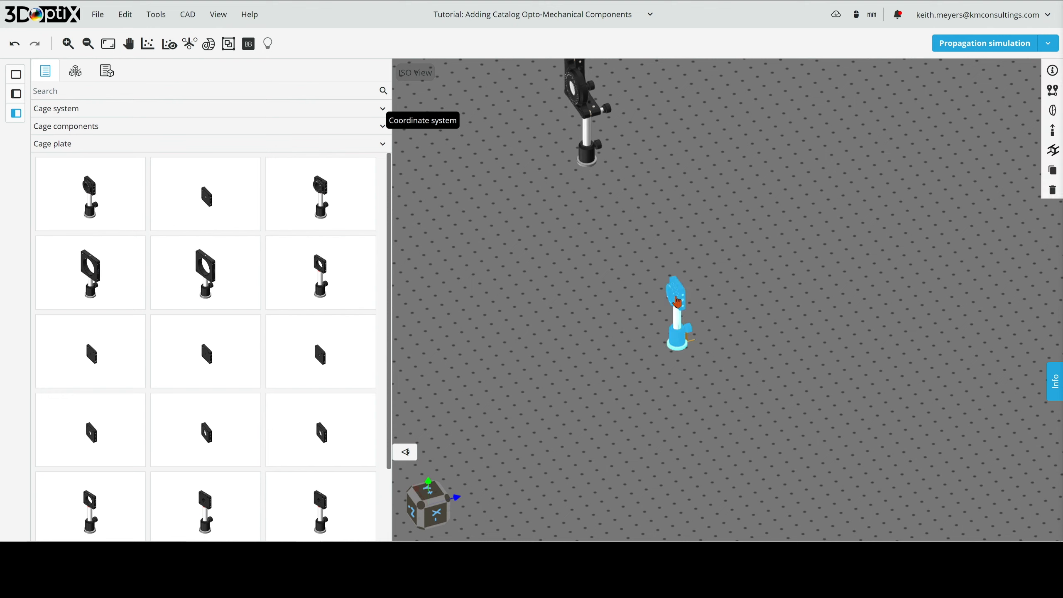
pyautogui.click(1052, 90)
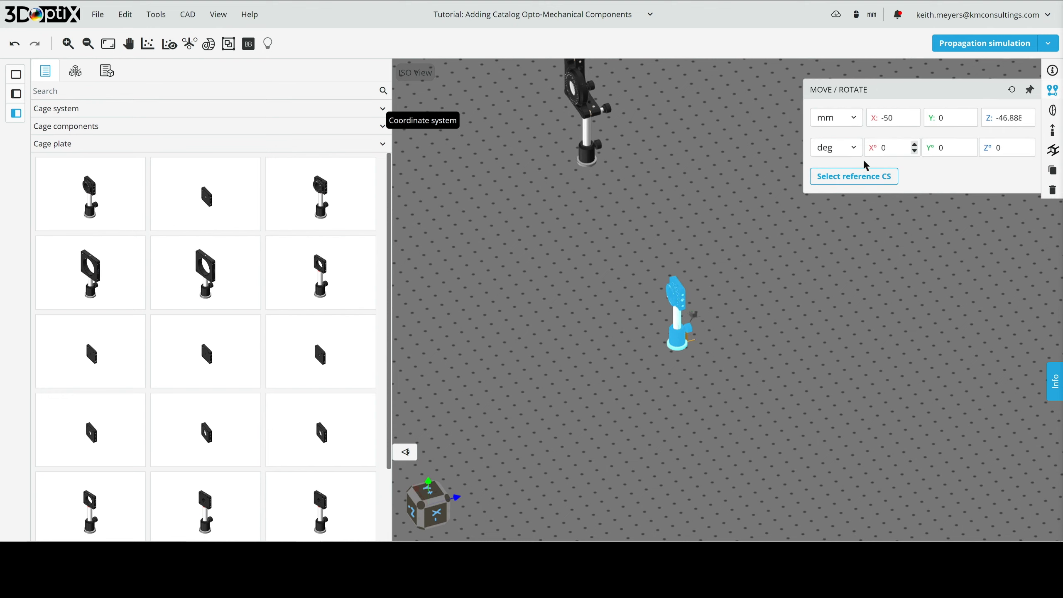
pyautogui.tripleClick(900, 116)
pyautogui.write('0')
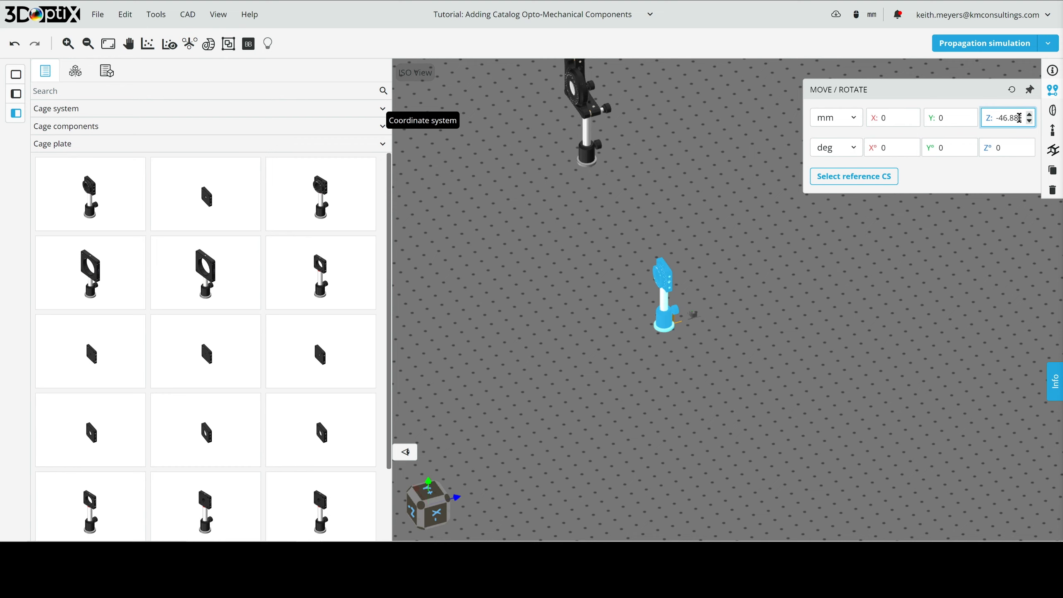
pyautogui.doubleClick(1022, 116)
pyautogui.write('0')
pyautogui.click(1008, 147)
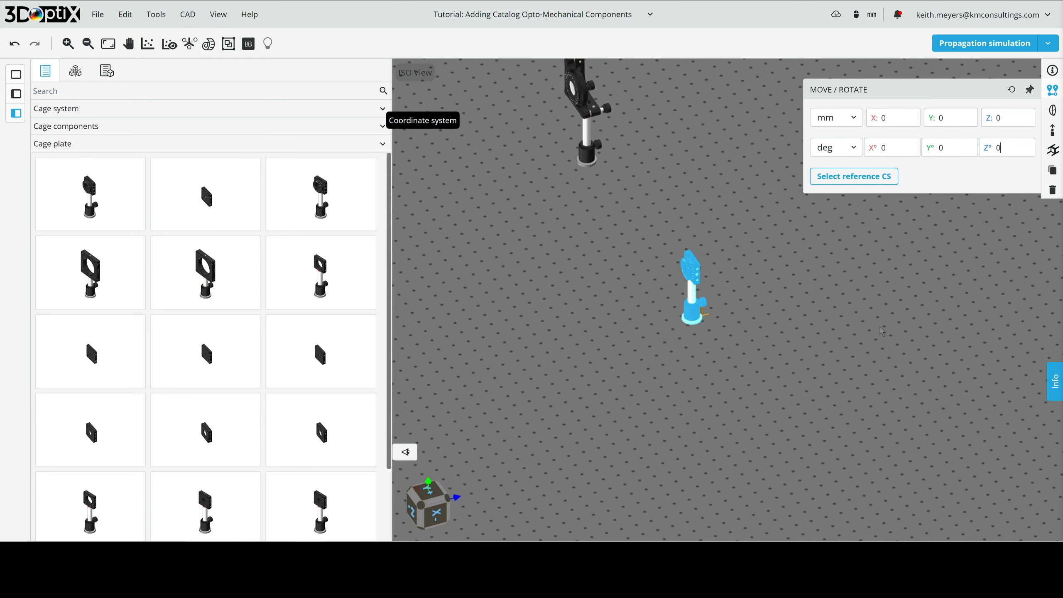
pyautogui.click(753, 273)
# Open the cage settings of the new cage assembly and set its cage rod length to 100 mm
pyautogui.click(693, 275)
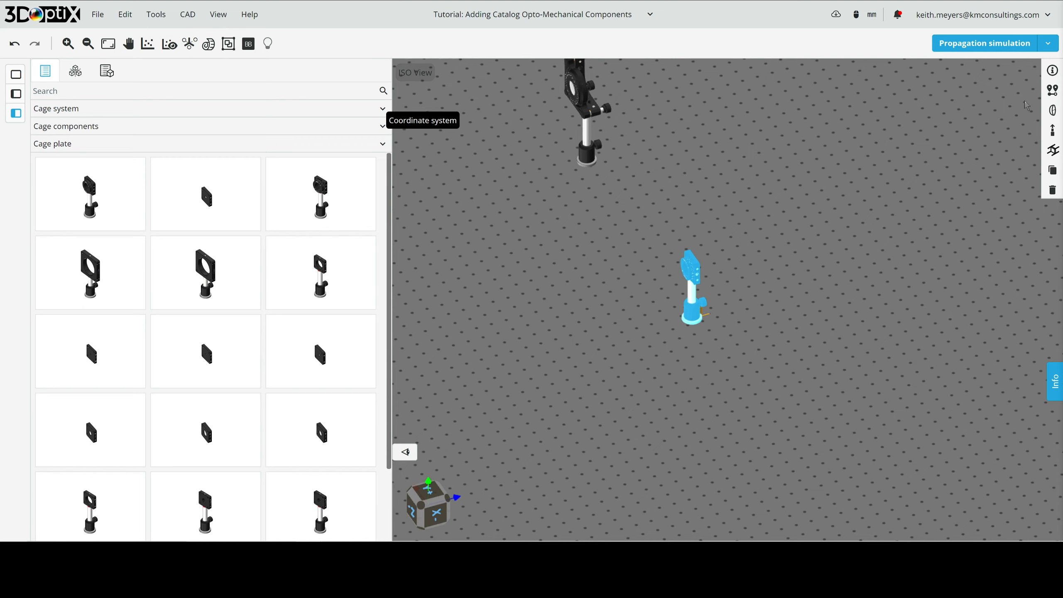
pyautogui.click(1052, 135)
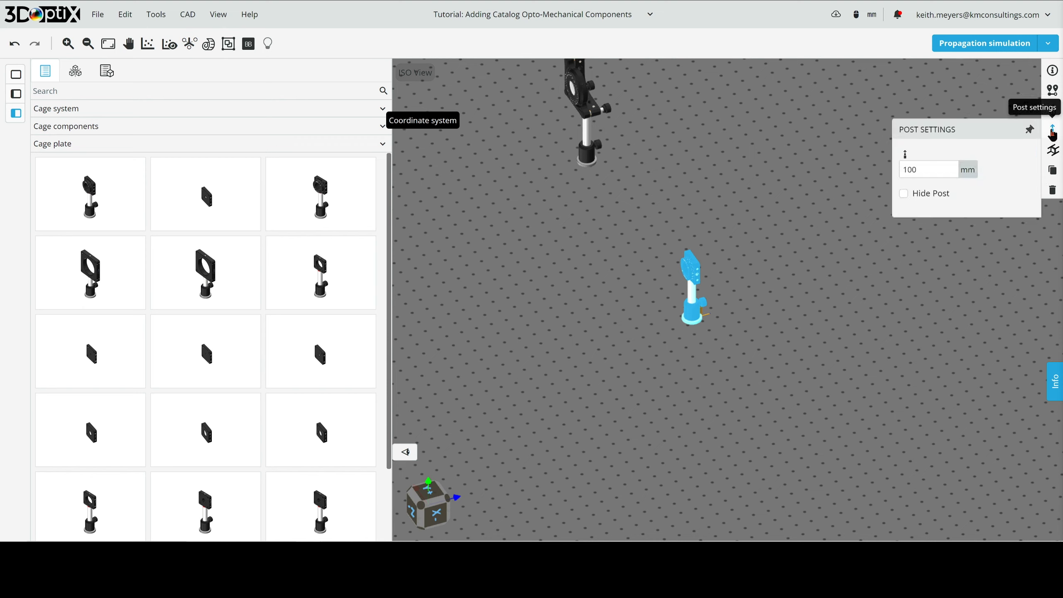
pyautogui.click(1053, 150)
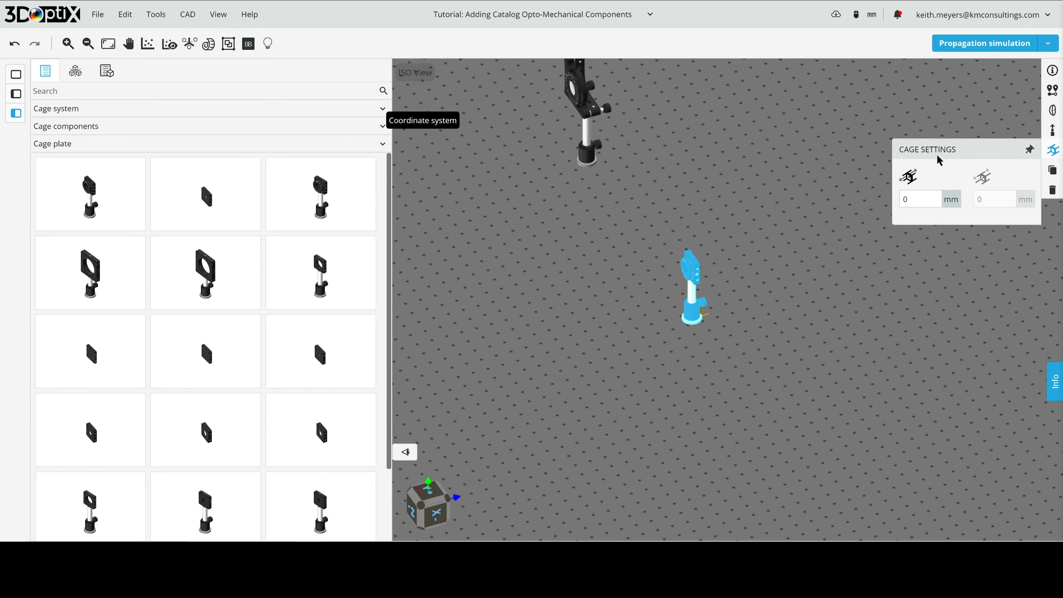
pyautogui.doubleClick(920, 200)
pyautogui.write('100')
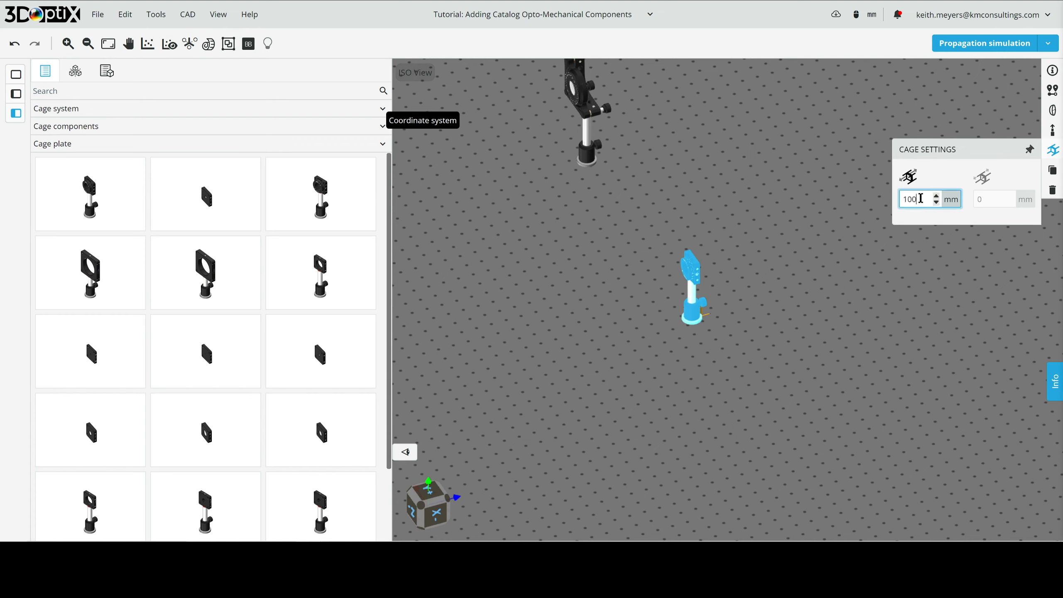
pyautogui.press('Return')
pyautogui.scroll(5, 756, 312)
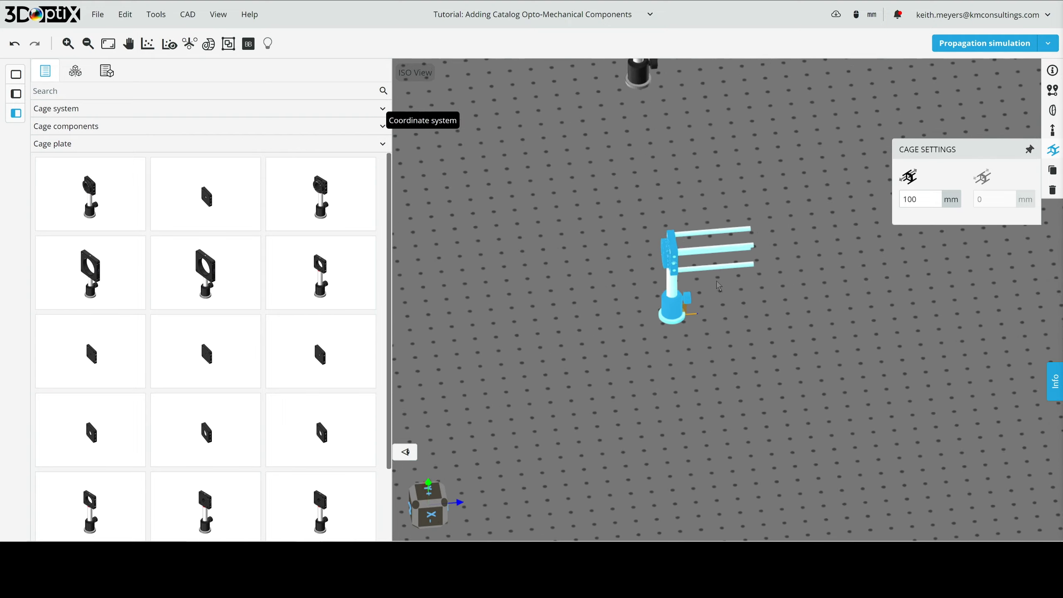
pyautogui.moveTo(724, 250); pyautogui.dragTo(732, 339, button='right')
pyautogui.moveTo(710, 353)
pyautogui.mouseDown()
pyautogui.moveTo(743, 332)
pyautogui.moveTo(708, 348)
pyautogui.mouseUp()
pyautogui.scroll(-5, 709, 347)
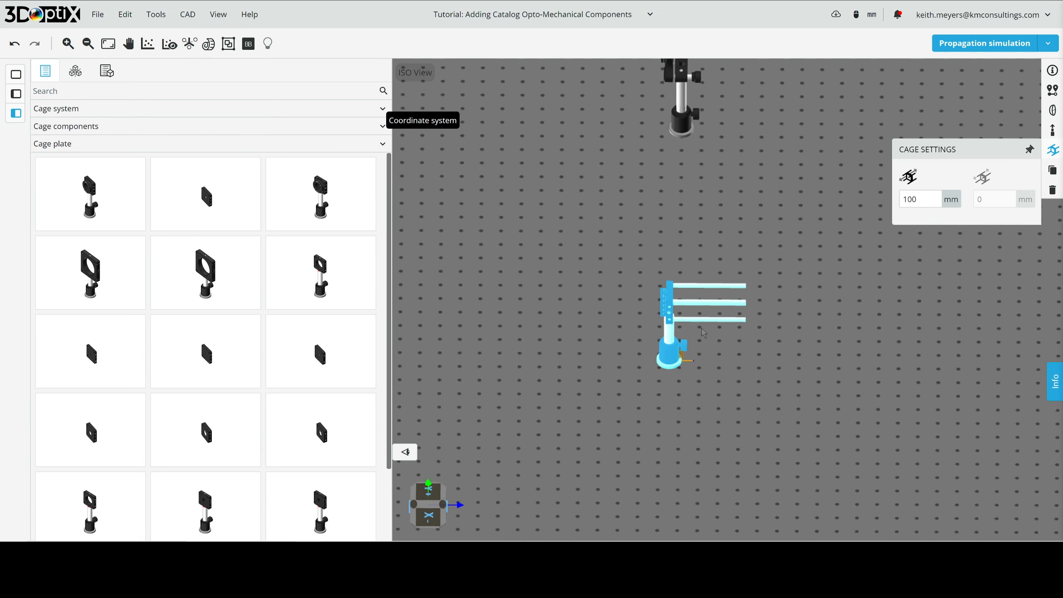
# Set the cage rod length of the assembly to 0 mm to remove the rods
pyautogui.click(915, 200)
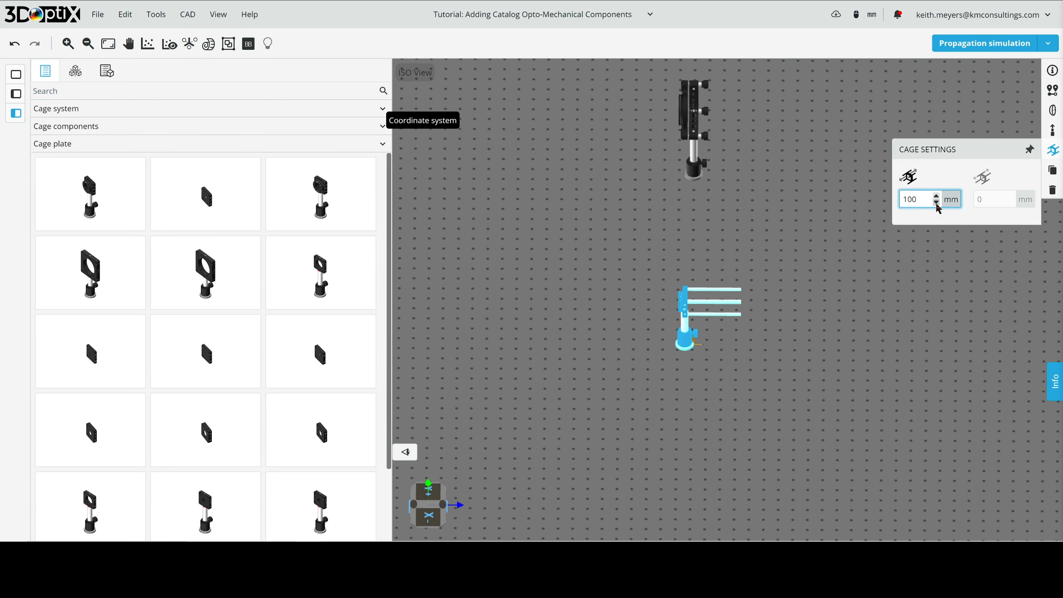
pyautogui.click(937, 202)
pyautogui.doubleClick(929, 201)
pyautogui.write('0')
pyautogui.press('Return')
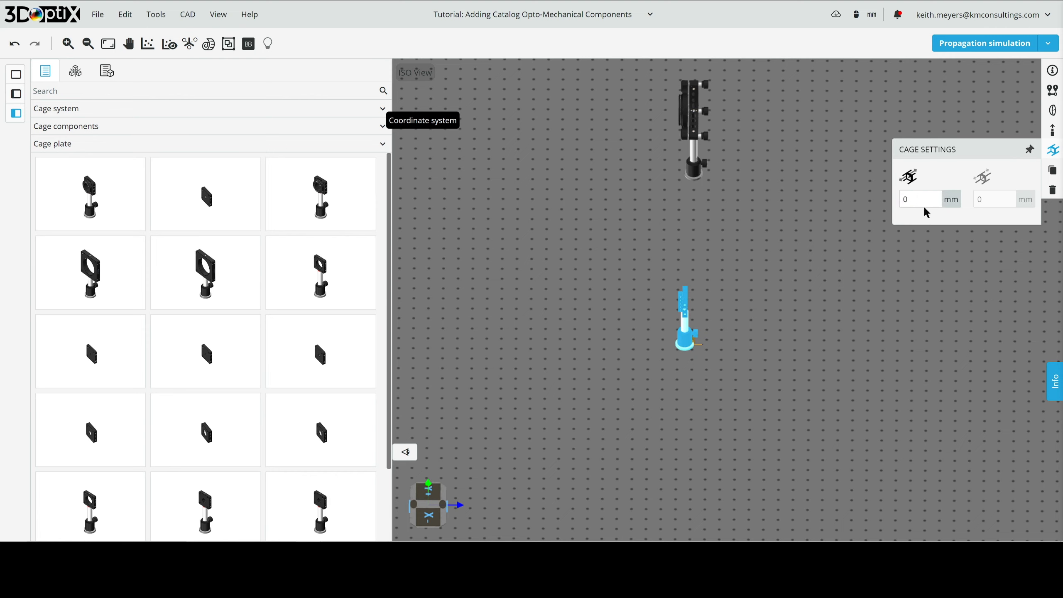
# Raise the cage rod length of the selected assembly to 50 mm
pyautogui.click(918, 202)
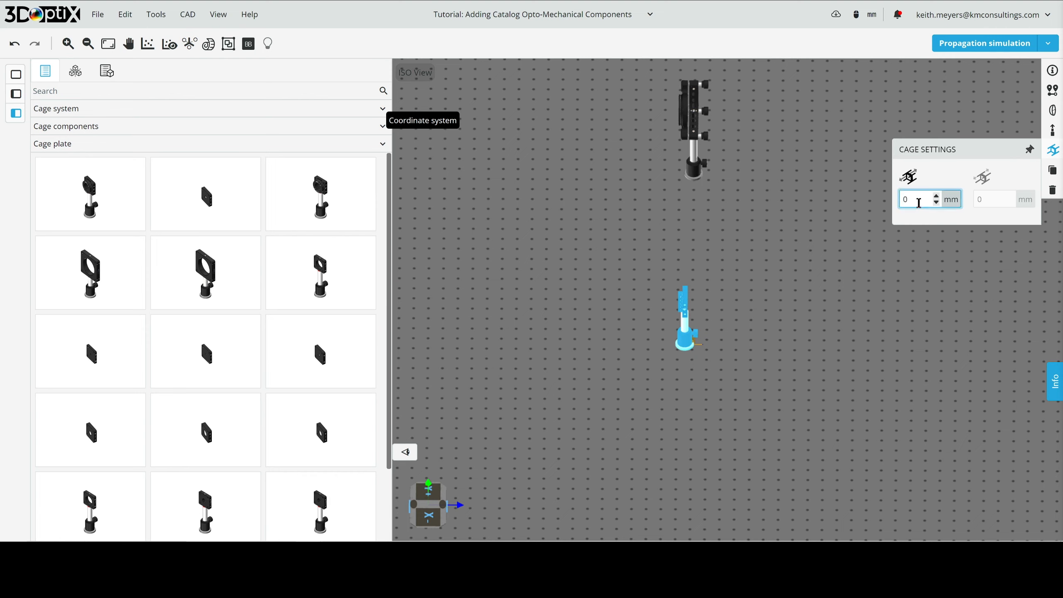
pyautogui.click(937, 196)
pyautogui.click(937, 196)
pyautogui.click(937, 196)
pyautogui.click(937, 196)
pyautogui.hotkey('ctrl', 'a')
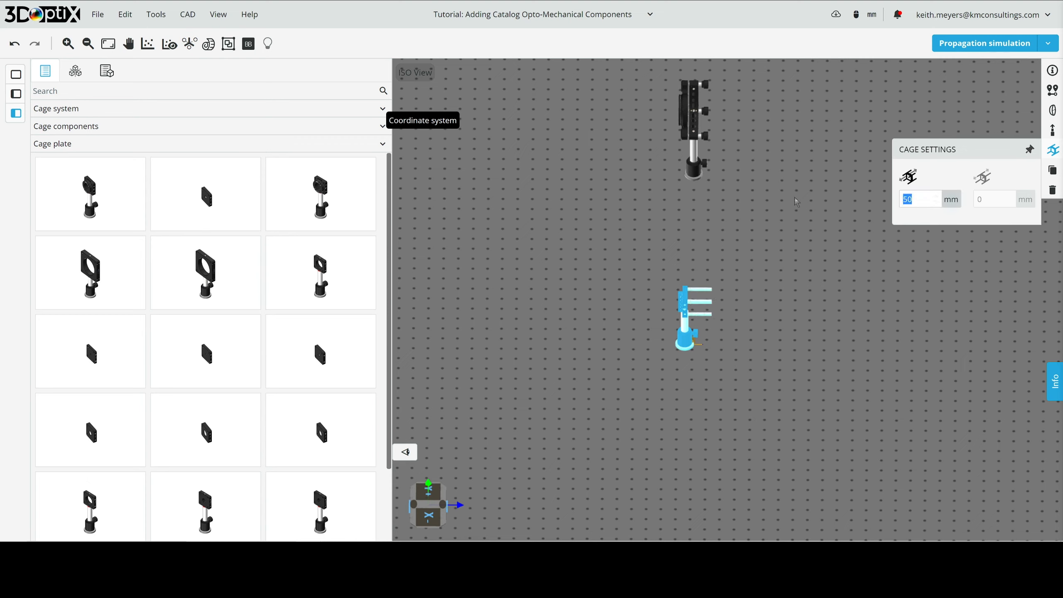
# Lengthen the selected assembly's cage rods to 100 mm and then to 635 mm
pyautogui.write('100')
pyautogui.press('Return')
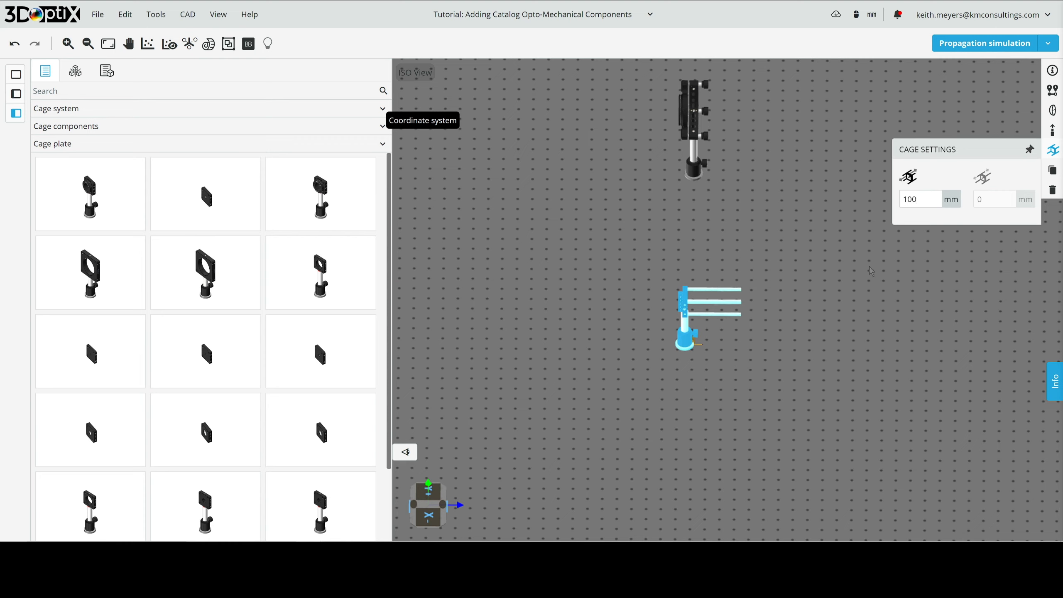
pyautogui.click(922, 199)
pyautogui.hotkey('ctrl', 'a')
pyautogui.write('10')
pyautogui.press('Return')
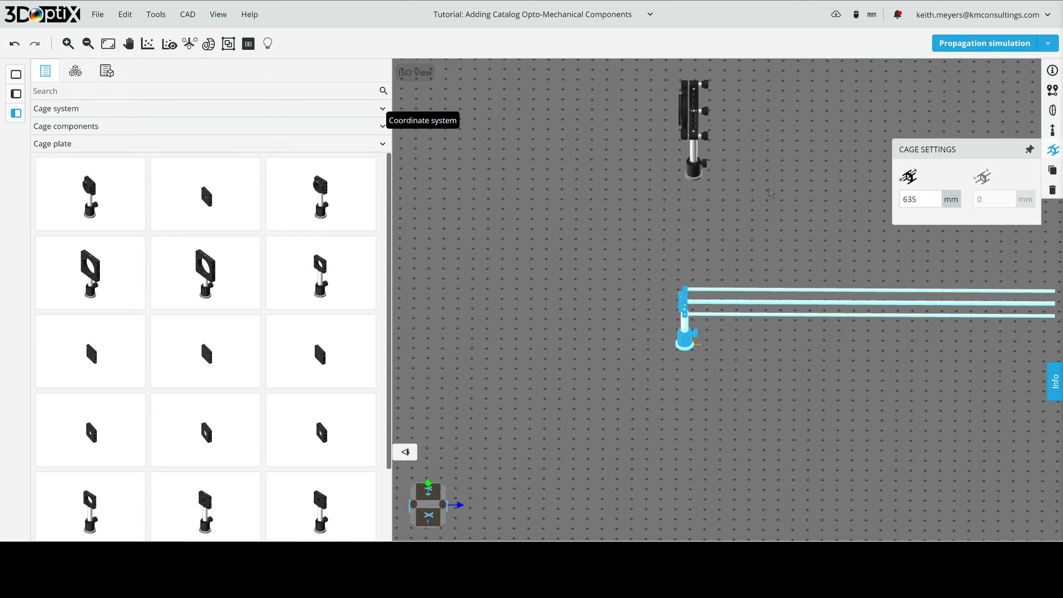
# Set the assembly's cage rod length to about 200 mm and deselect the assembly
pyautogui.click(930, 199)
pyautogui.hotkey('ctrl', 'a')
pyautogui.write('2')
pyautogui.press('Return')
pyautogui.click(823, 300)
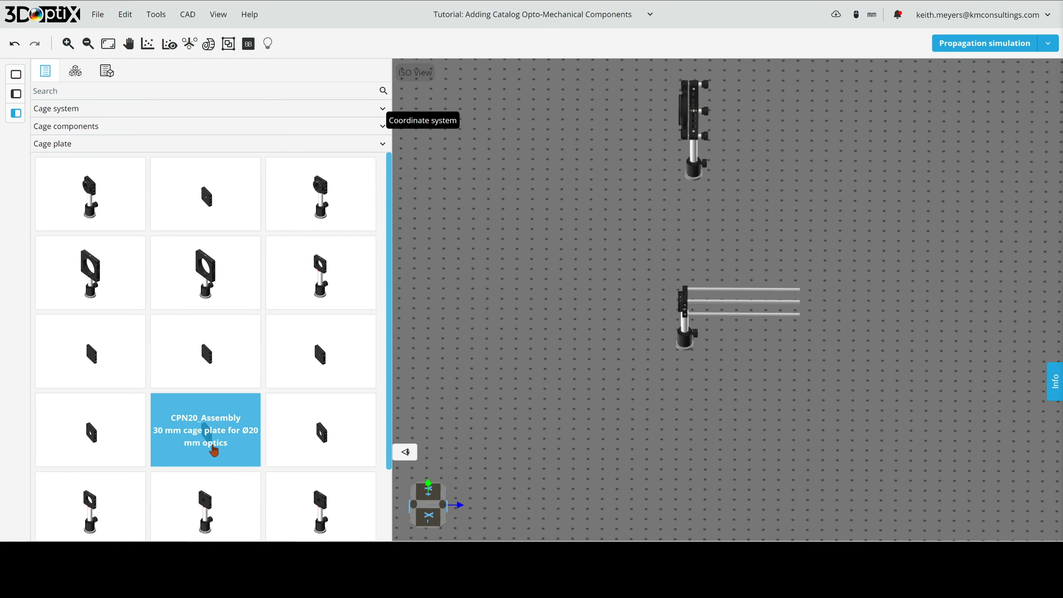
# Add the CPN20_Assembly 30 mm cage plate for Ø20 mm optics beyond the rod ends and mount it onto the cage rods
pyautogui.moveTo(198, 442); pyautogui.dragTo(859, 303)
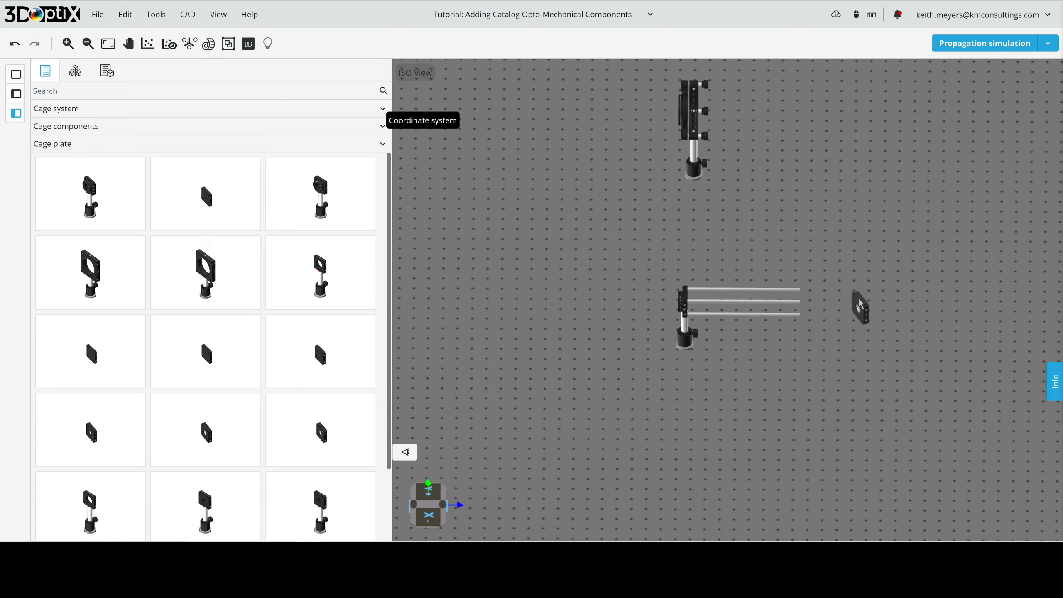
pyautogui.moveTo(839, 341); pyautogui.dragTo(782, 339)
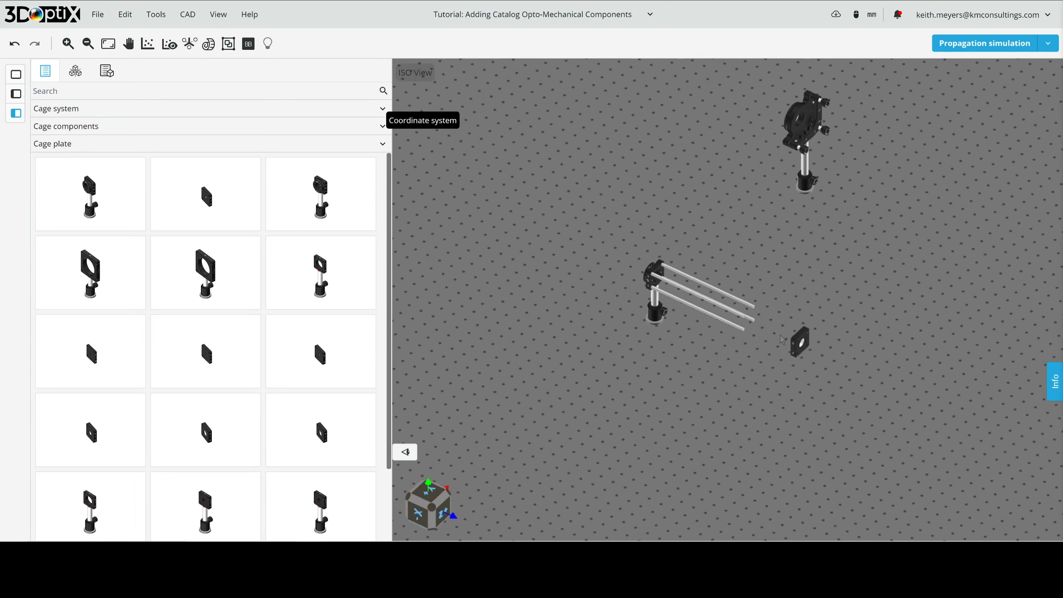
pyautogui.scroll(6, 782, 339)
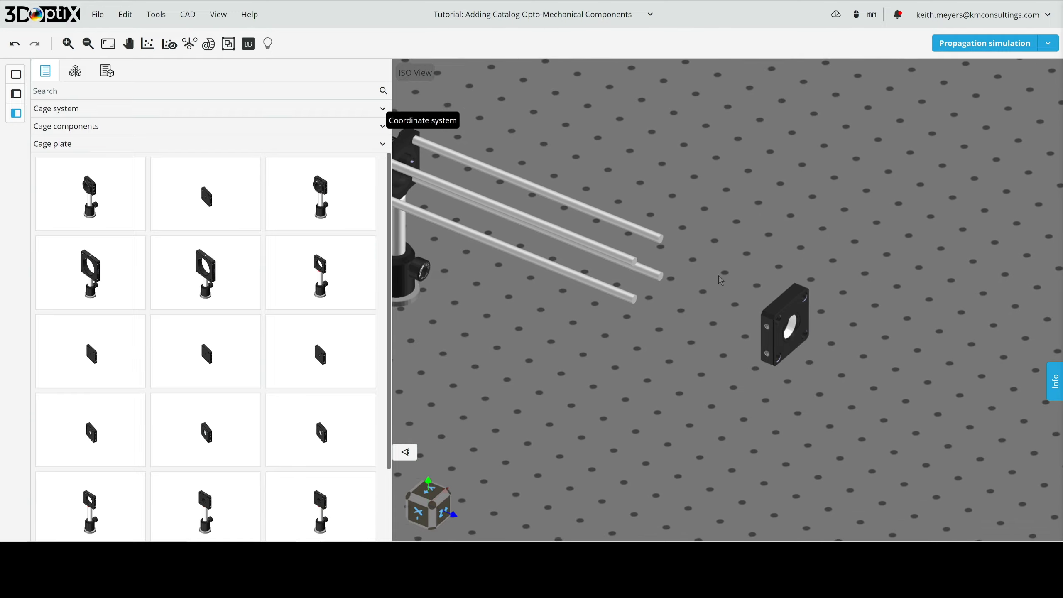
pyautogui.moveTo(721, 280); pyautogui.dragTo(798, 335)
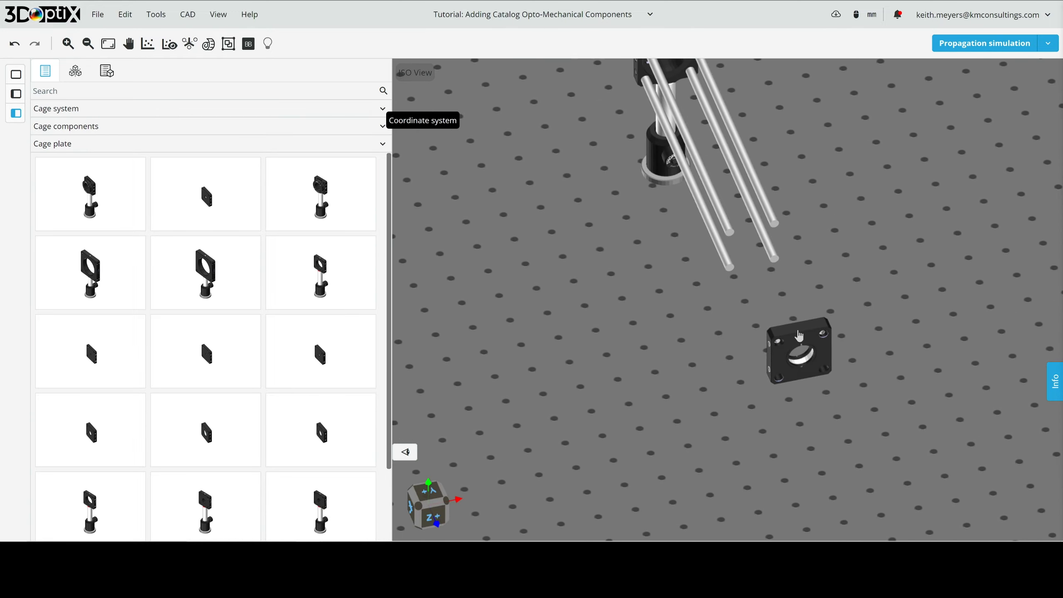
pyautogui.click(829, 341)
pyautogui.moveTo(815, 299); pyautogui.dragTo(757, 222)
# Examine how the mounted cage plate sits on the rods from several angles
pyautogui.scroll(5, 779, 233)
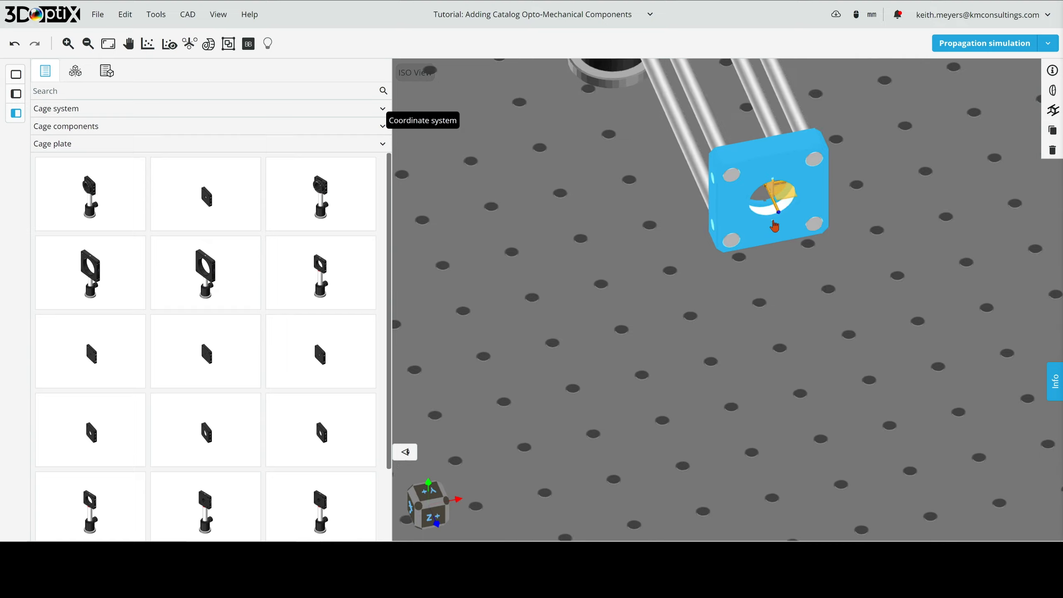
pyautogui.moveTo(778, 356); pyautogui.dragTo(692, 157)
pyautogui.moveTo(692, 157); pyautogui.dragTo(724, 226, button='right')
pyautogui.moveTo(724, 226); pyautogui.dragTo(667, 173)
pyautogui.scroll(-5, 667, 172)
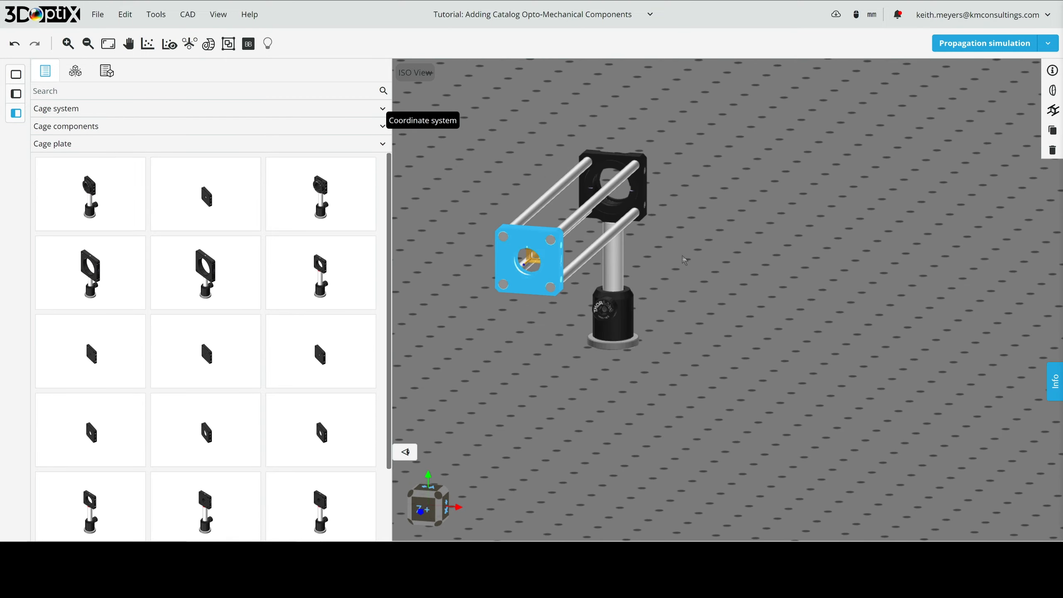
pyautogui.moveTo(681, 274); pyautogui.dragTo(745, 292)
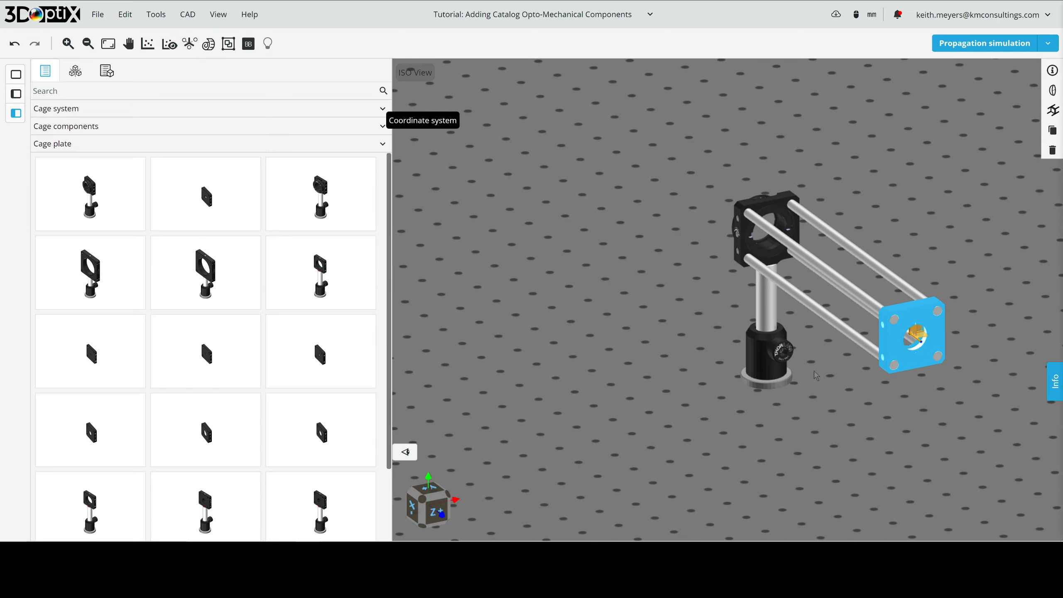
pyautogui.moveTo(829, 367); pyautogui.dragTo(610, 393)
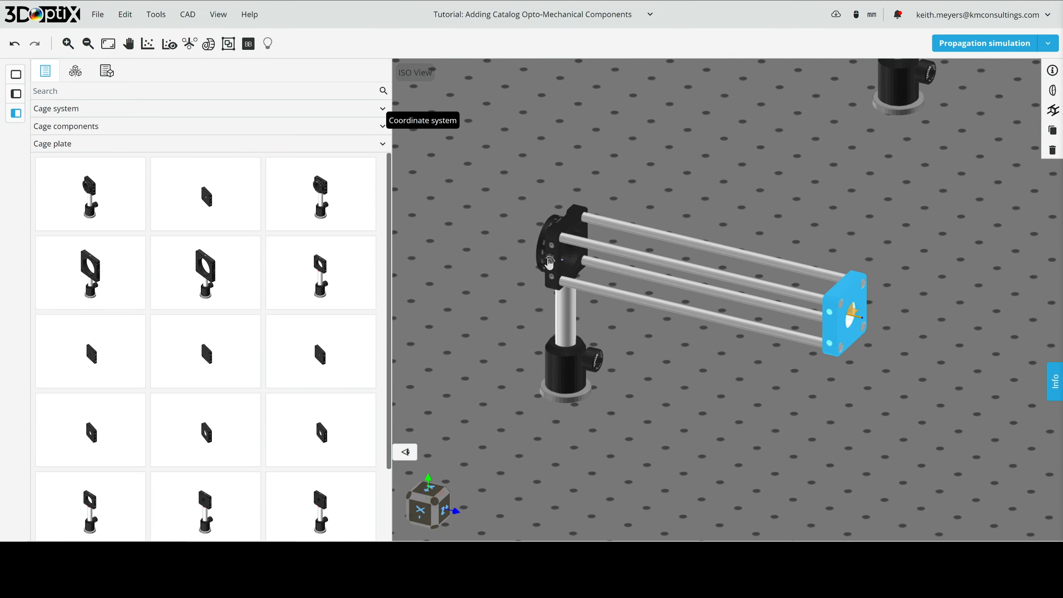
# Set the post height of the post-mounted cage assembly to 120 mm
pyautogui.click(549, 263)
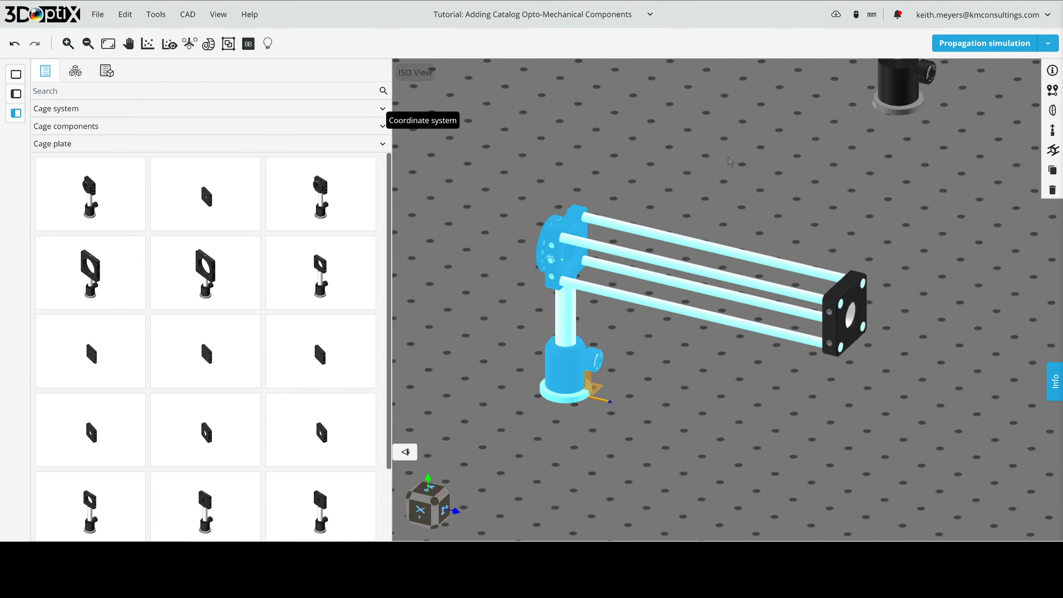
pyautogui.click(1053, 130)
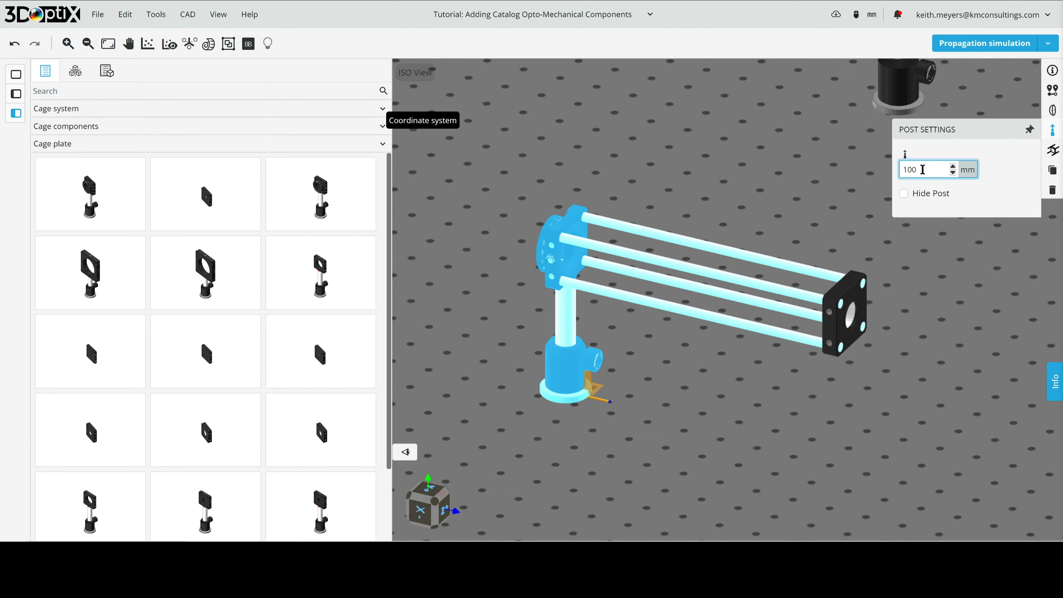
pyautogui.write('12')
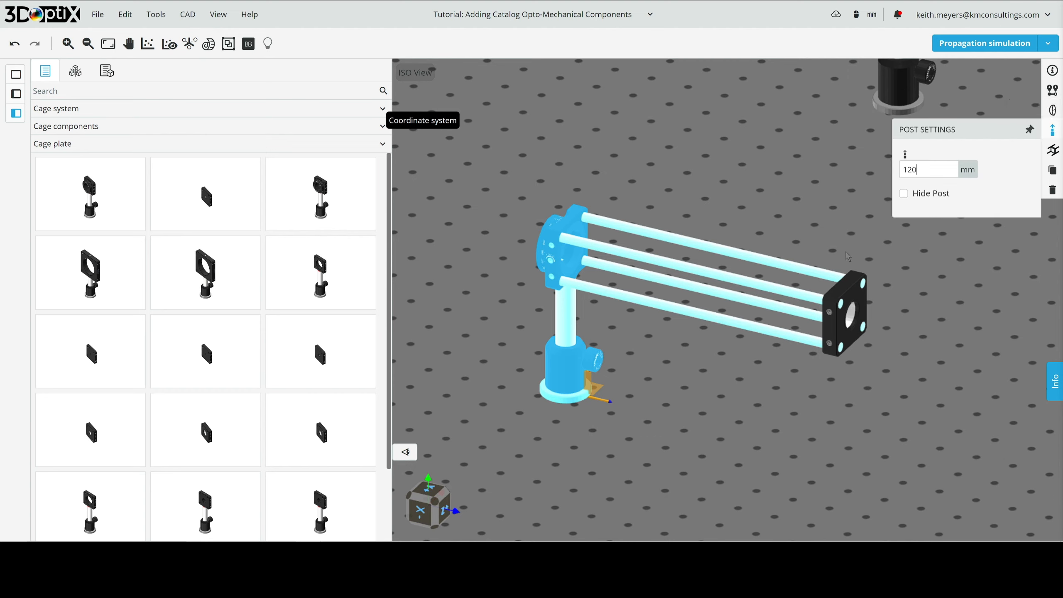
pyautogui.press('Return')
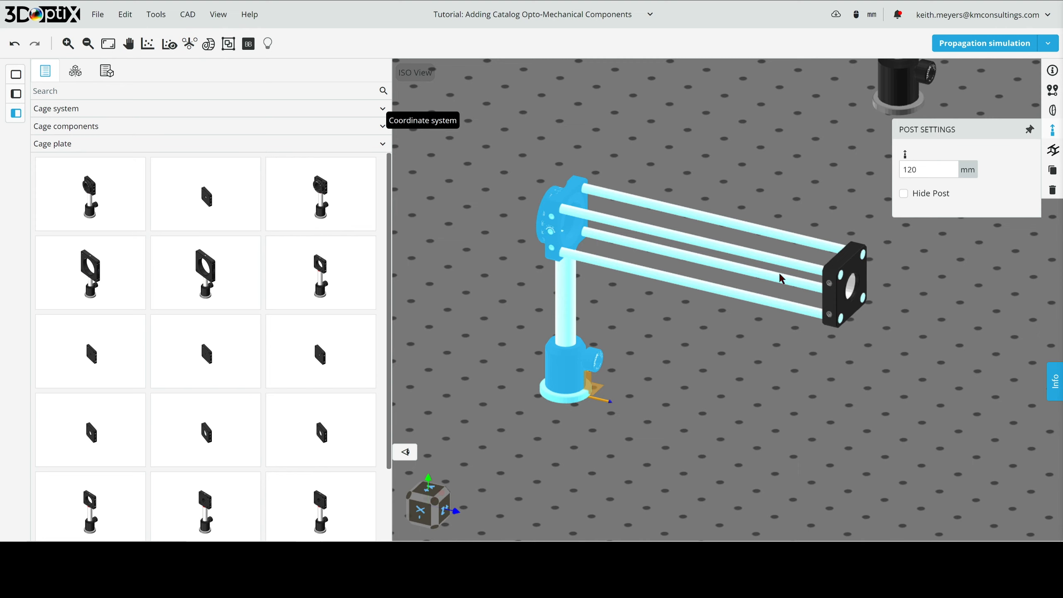
# Return the cage assembly's post height to 100 mm and deselect the assembly
pyautogui.click(940, 176)
pyautogui.press('BackSpace')
pyautogui.press('BackSpace')
pyautogui.press('Return')
pyautogui.click(795, 198)
# Open the cage settings of the plate on the rods and set its distance along them to 100 mm
pyautogui.click(851, 298)
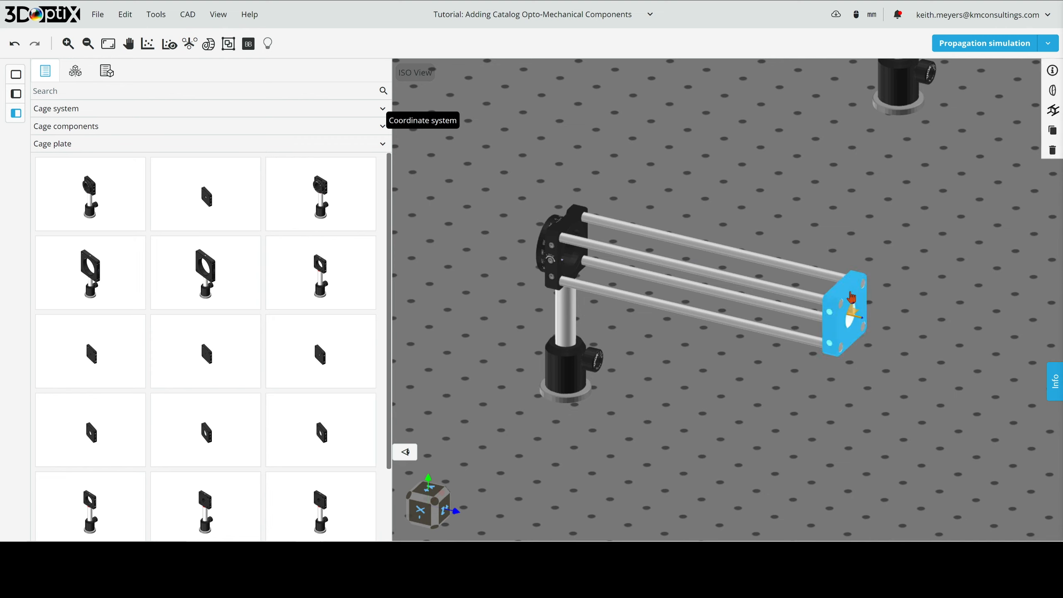
pyautogui.click(1053, 111)
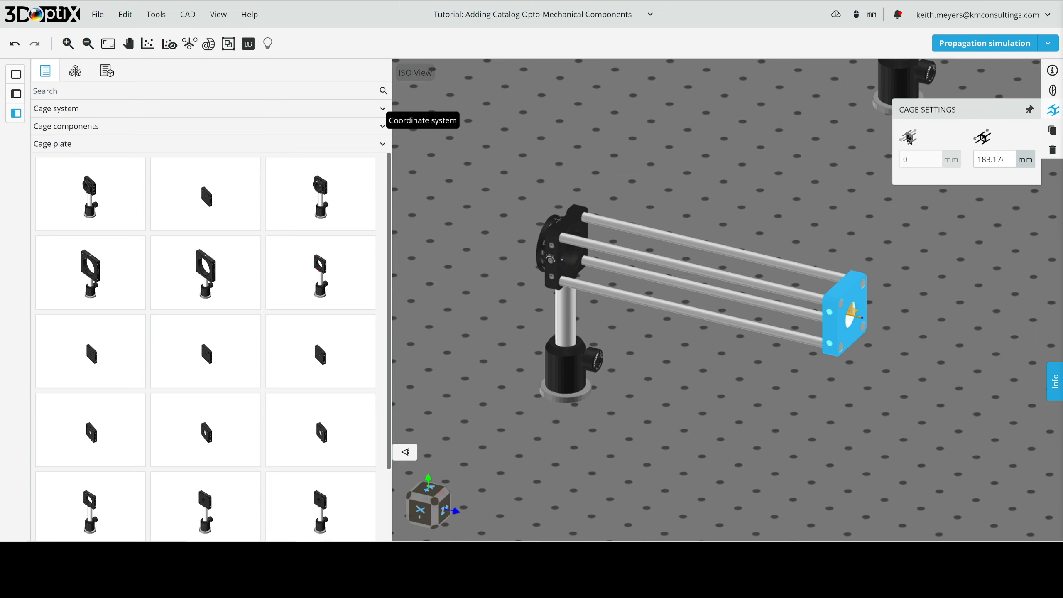
pyautogui.click(989, 159)
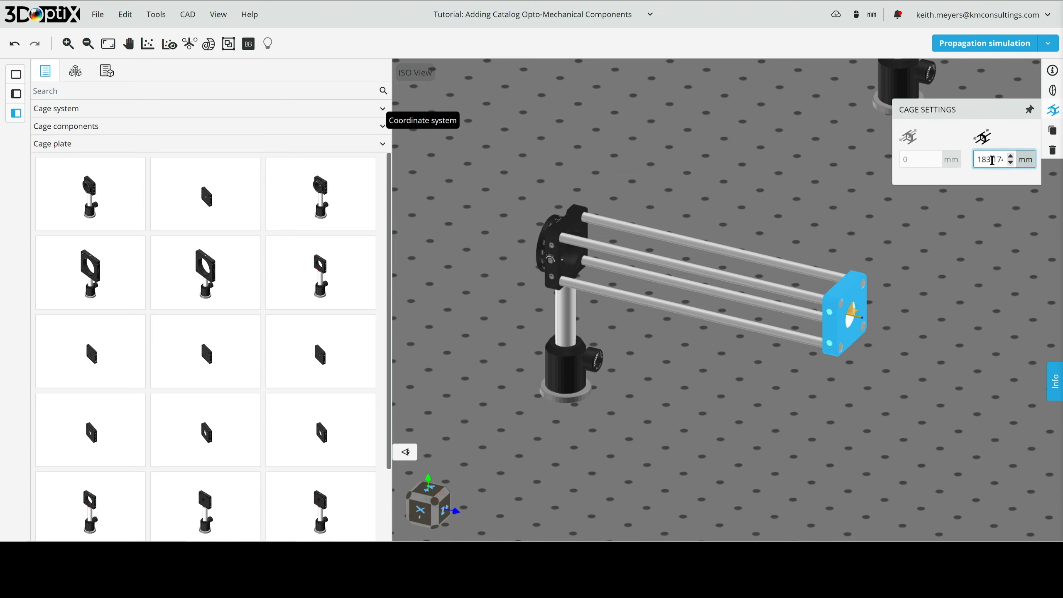
pyautogui.doubleClick(990, 159)
pyautogui.write('100')
pyautogui.press('Return')
pyautogui.moveTo(797, 288); pyautogui.dragTo(805, 327)
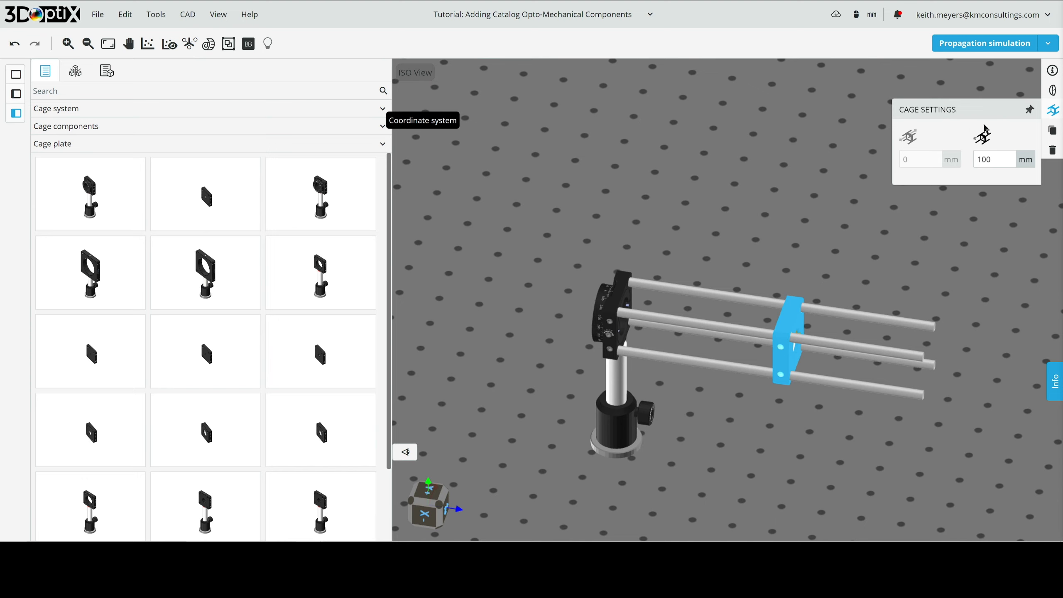
# Set the cage plate's distance along the rods to 10 mm and then to 200 mm
pyautogui.moveTo(1000, 159); pyautogui.dragTo(975, 155)
pyautogui.write('10')
pyautogui.press('Return')
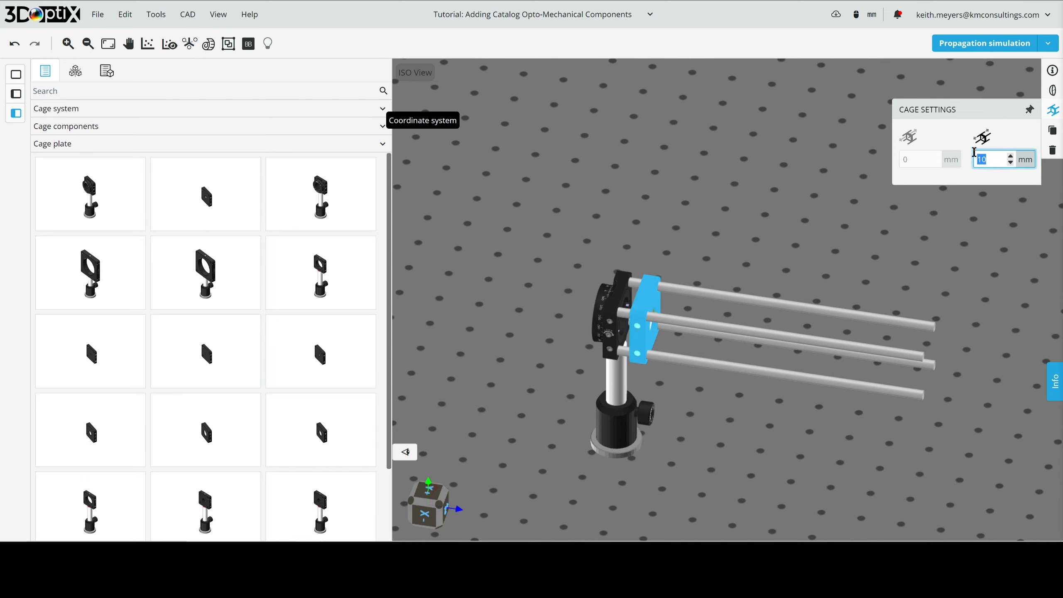
pyautogui.write('200')
pyautogui.press('Return')
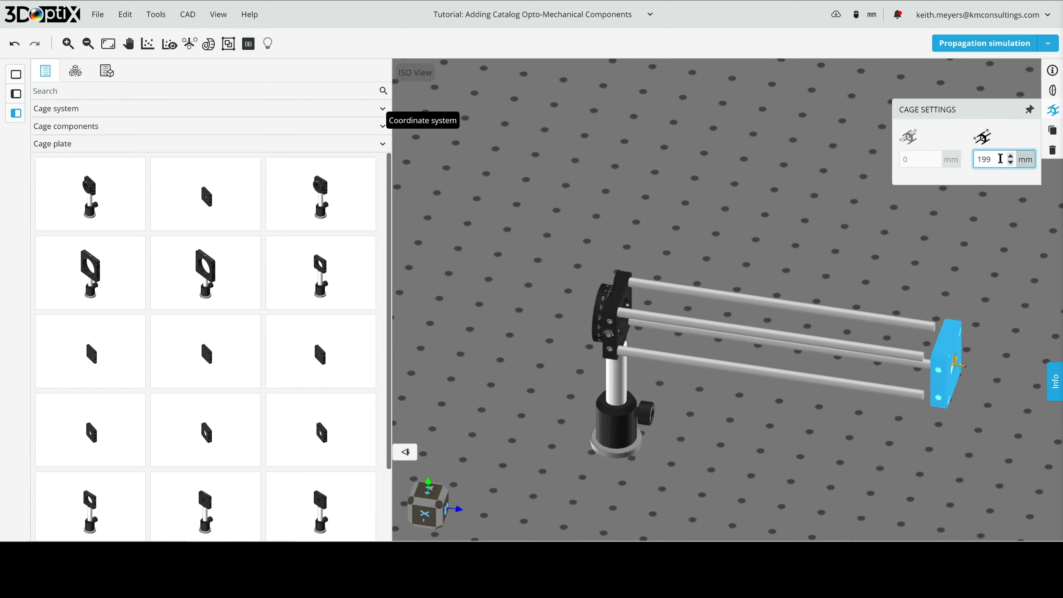
# Set the cage plate's distance along the rods to 190 mm and reselect the plate
pyautogui.moveTo(998, 157); pyautogui.dragTo(979, 157)
pyautogui.write('0')
pyautogui.press('Return')
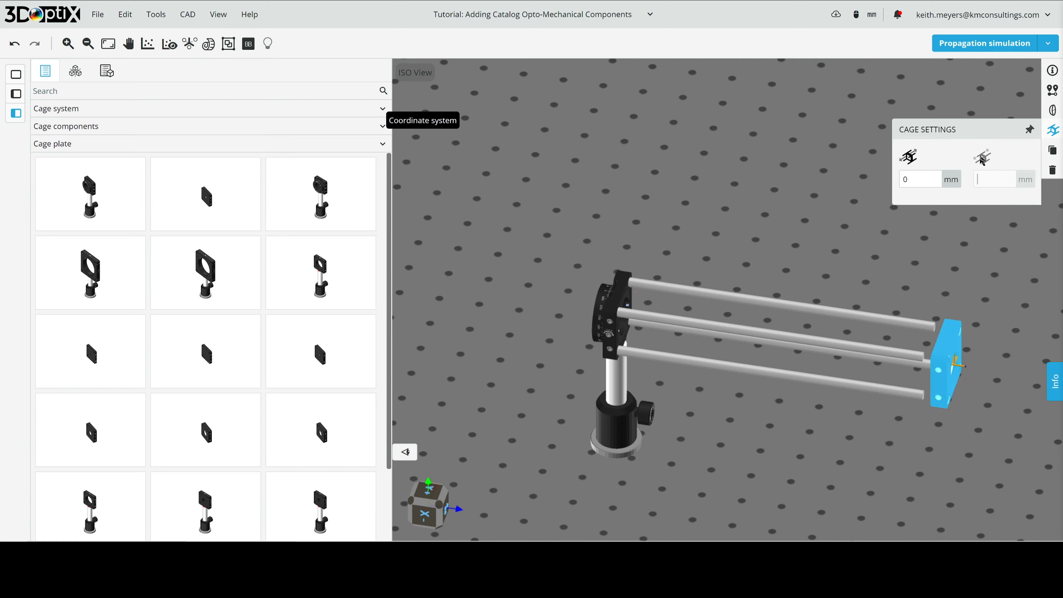
pyautogui.click(981, 158)
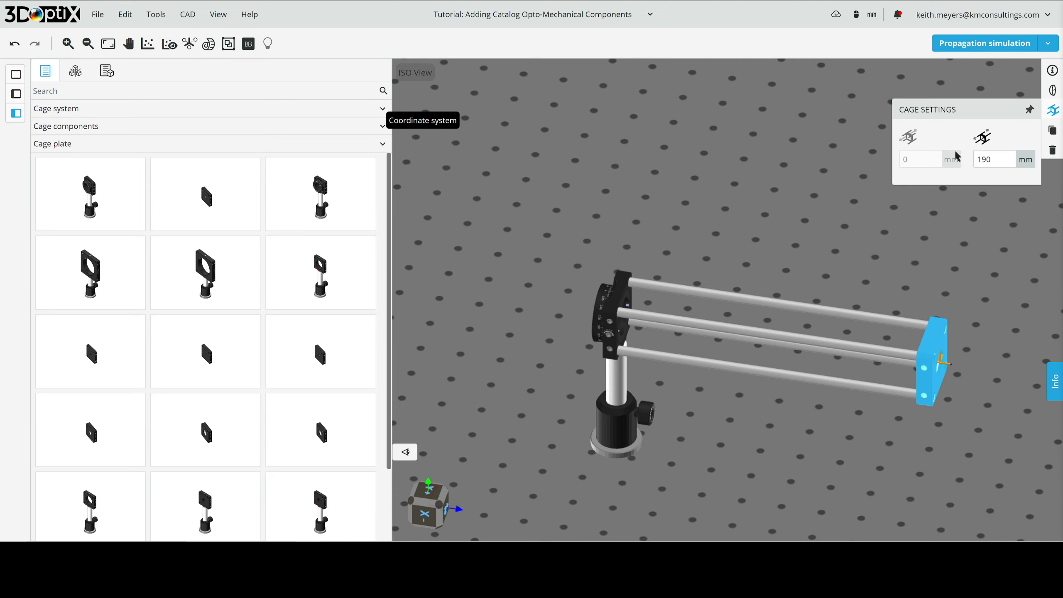
pyautogui.click(995, 226)
pyautogui.click(930, 343)
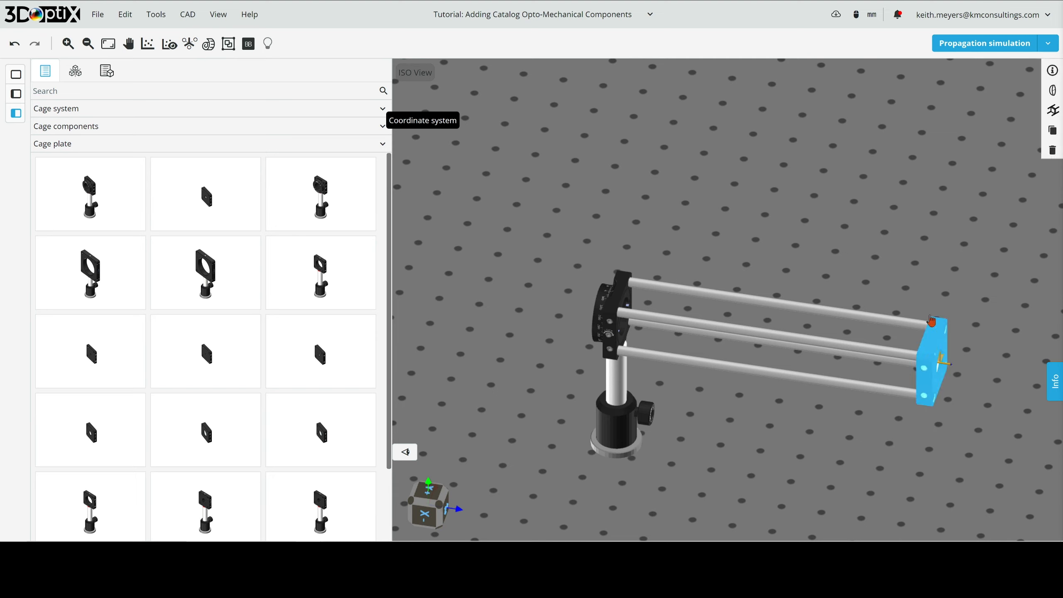
# Move the cage plate past the rod ends by entering a distance of 200 mm in its cage settings
pyautogui.click(1051, 108)
pyautogui.doubleClick(989, 159)
pyautogui.write('200')
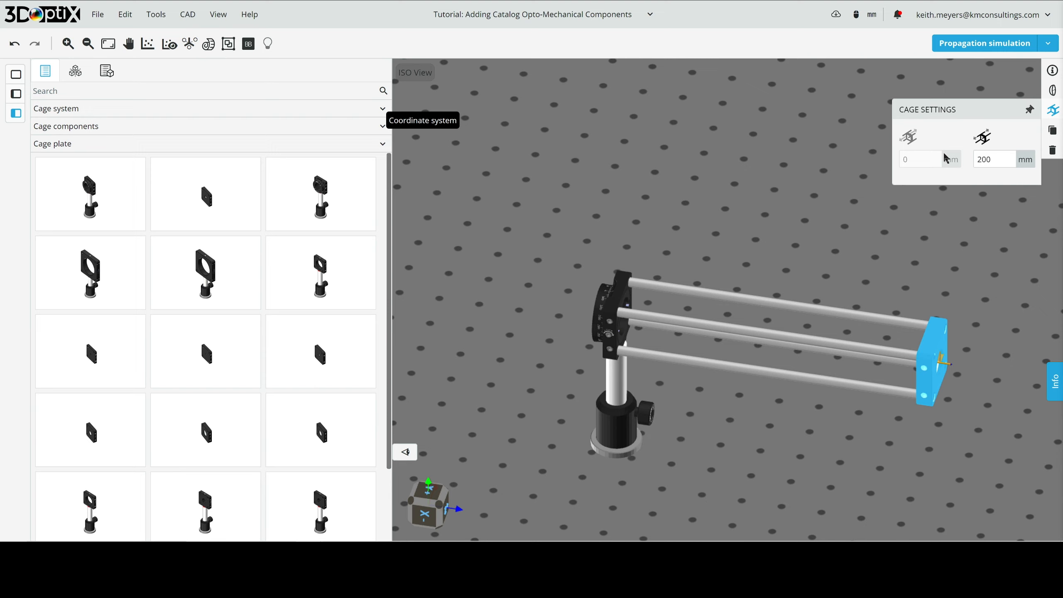
pyautogui.press('Down')
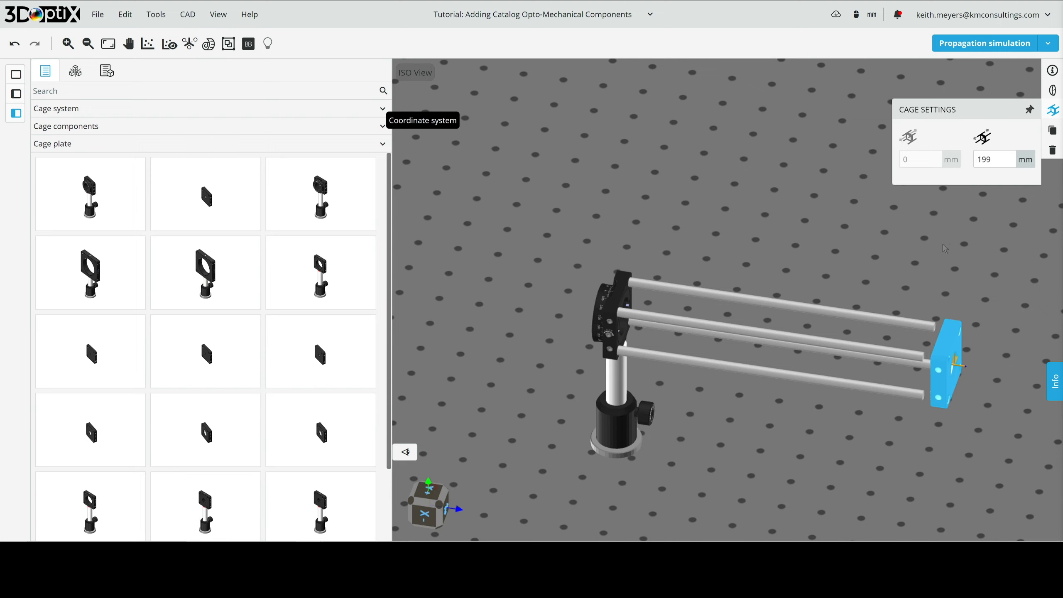
pyautogui.click(945, 248)
# Give the detached cage plate its own cage rods with a length of 20 mm
pyautogui.moveTo(971, 335); pyautogui.dragTo(926, 337)
pyautogui.click(1050, 131)
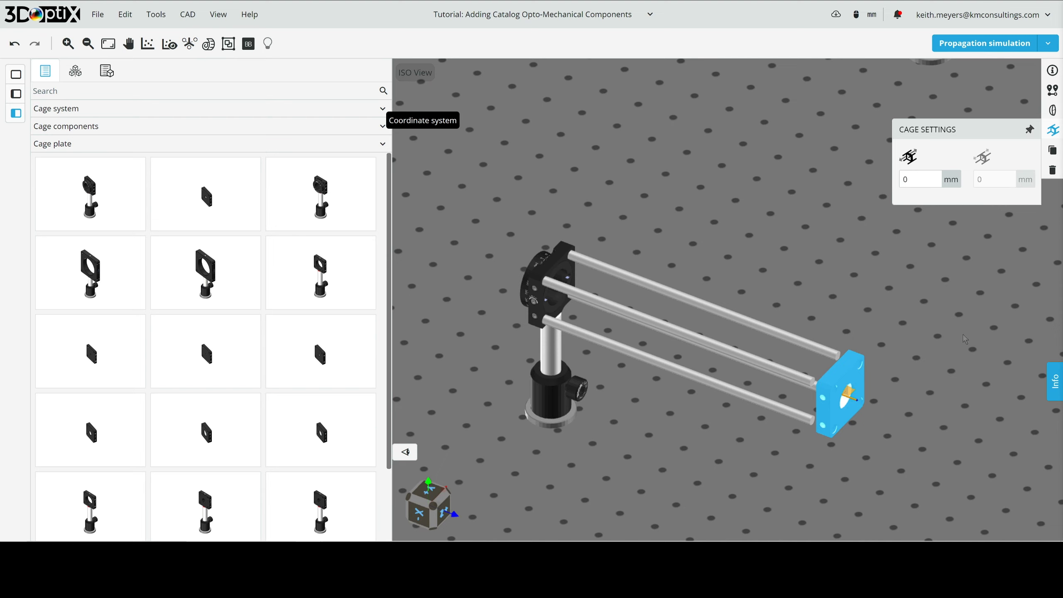
pyautogui.doubleClick(908, 180)
pyautogui.write('20')
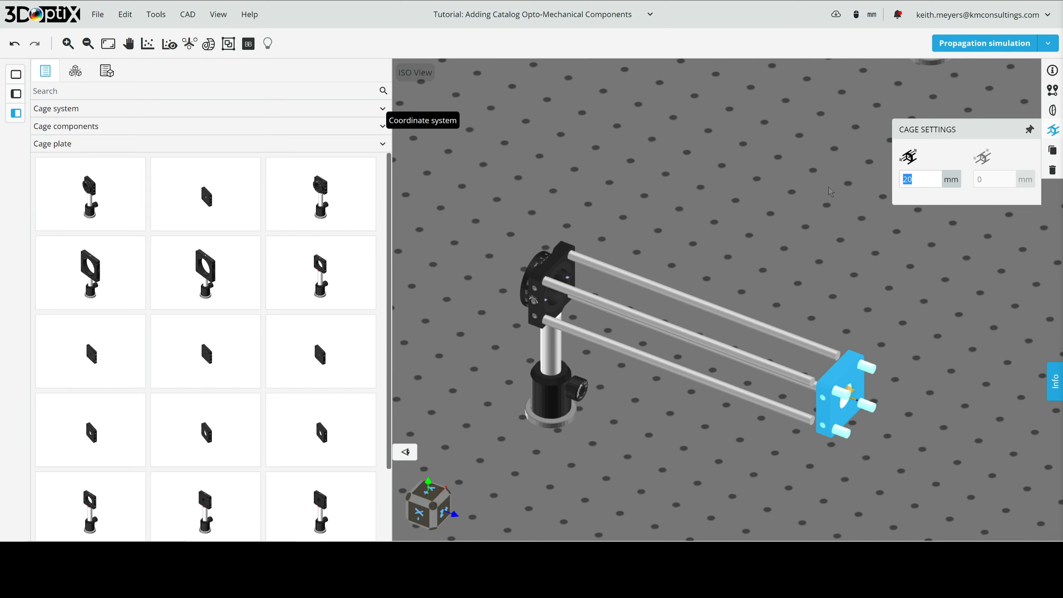
# Slide the cage plate back onto the assembly's rods and set its distance along them to 100 mm
pyautogui.click(870, 366)
pyautogui.click(860, 379)
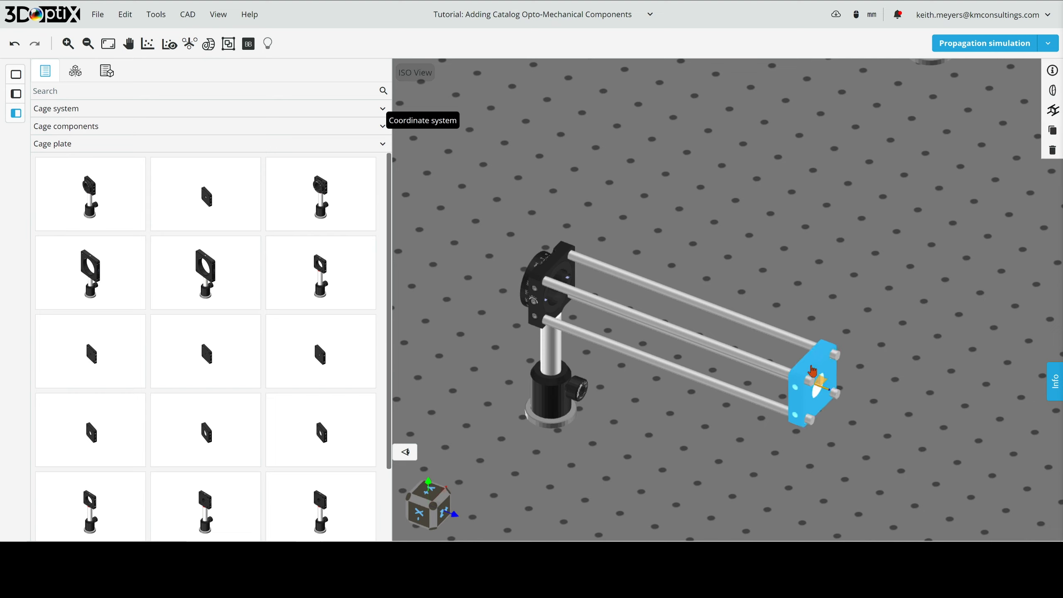
pyautogui.click(1052, 110)
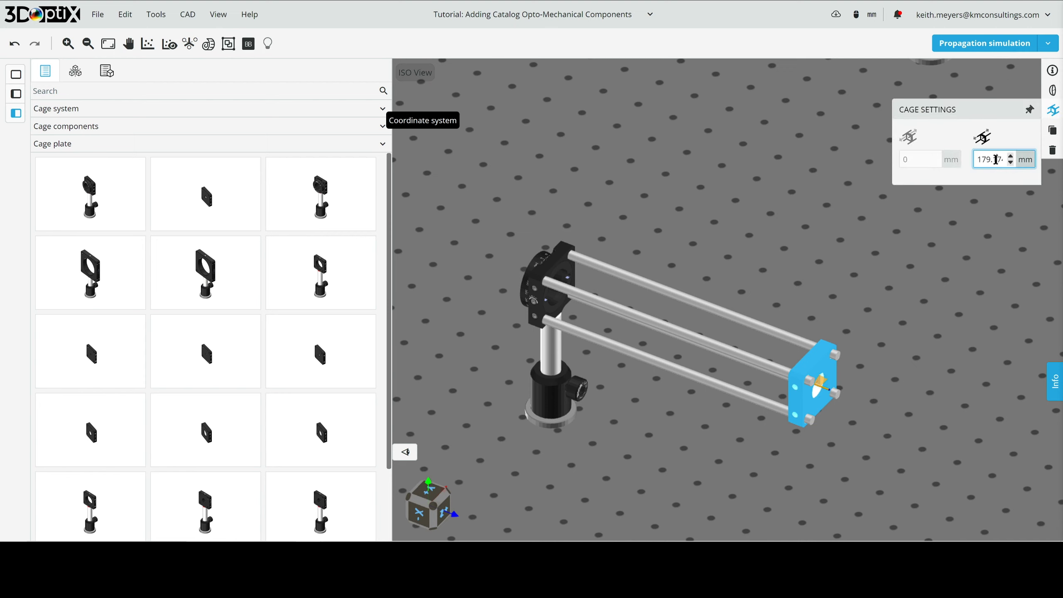
pyautogui.doubleClick(991, 159)
pyautogui.write('100')
pyautogui.press('Return')
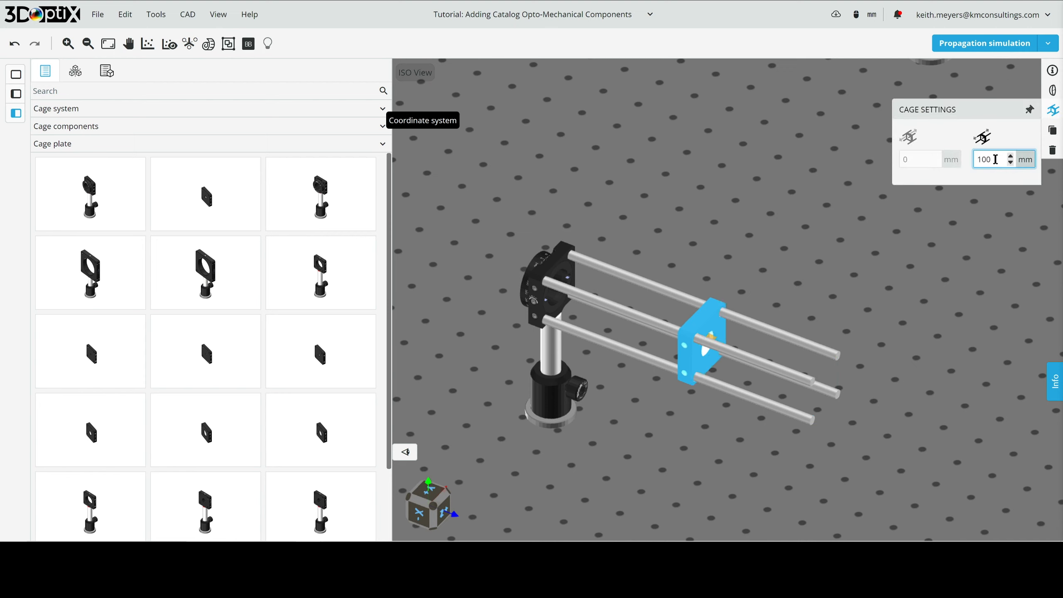
pyautogui.click(679, 187)
# Select the post-mounted cage assembly and move it a short distance across the optical table with its attached plate
pyautogui.moveTo(805, 229); pyautogui.dragTo(639, 290)
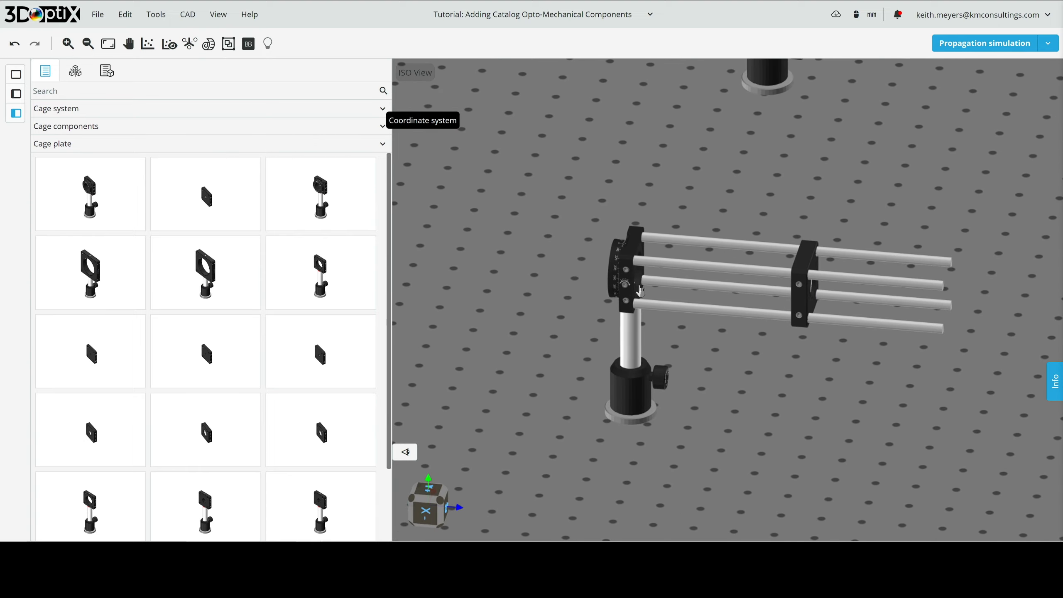
pyautogui.click(640, 290)
pyautogui.scroll(-5, 716, 351)
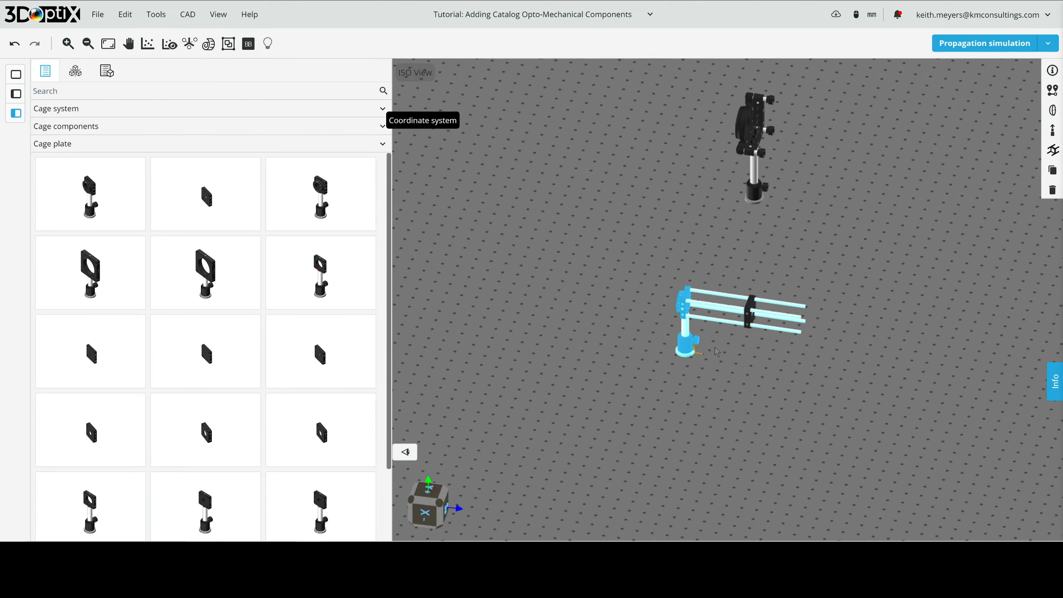
pyautogui.moveTo(716, 352); pyautogui.dragTo(709, 365)
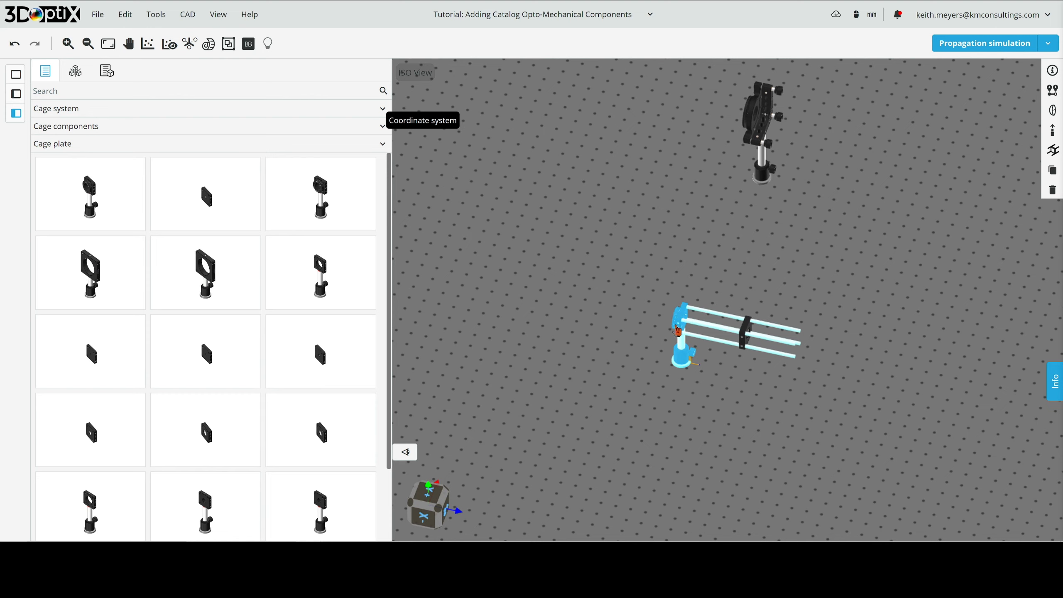
pyautogui.moveTo(678, 331); pyautogui.dragTo(660, 288)
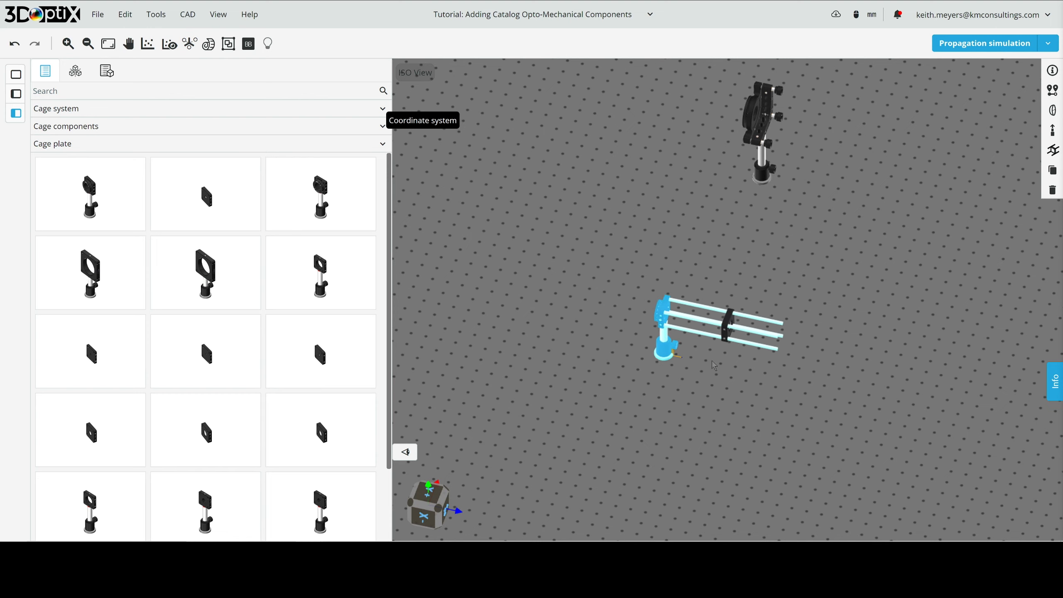
pyautogui.click(721, 377)
pyautogui.moveTo(759, 361); pyautogui.dragTo(694, 302)
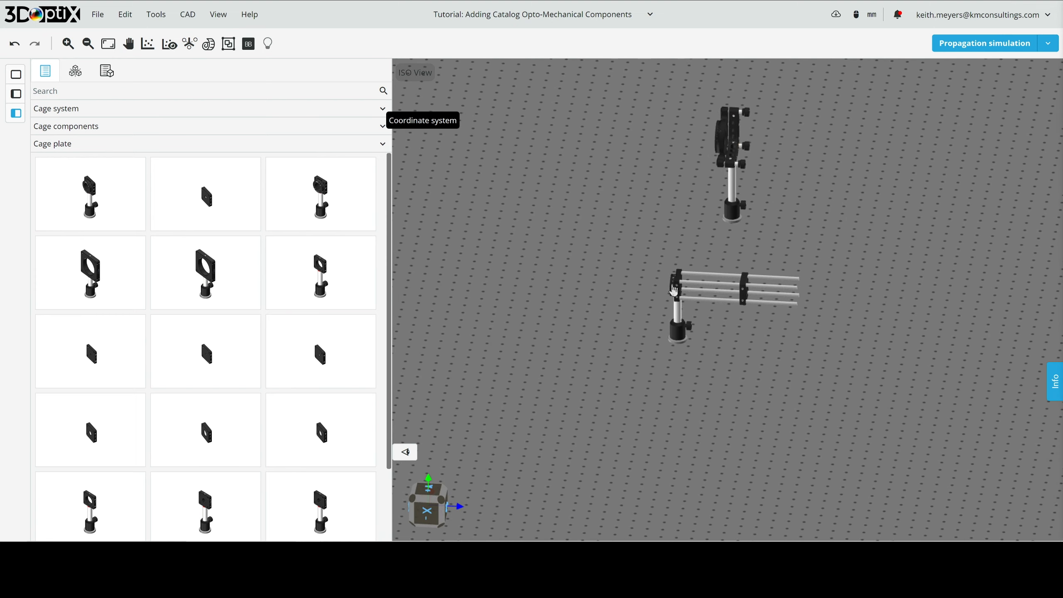